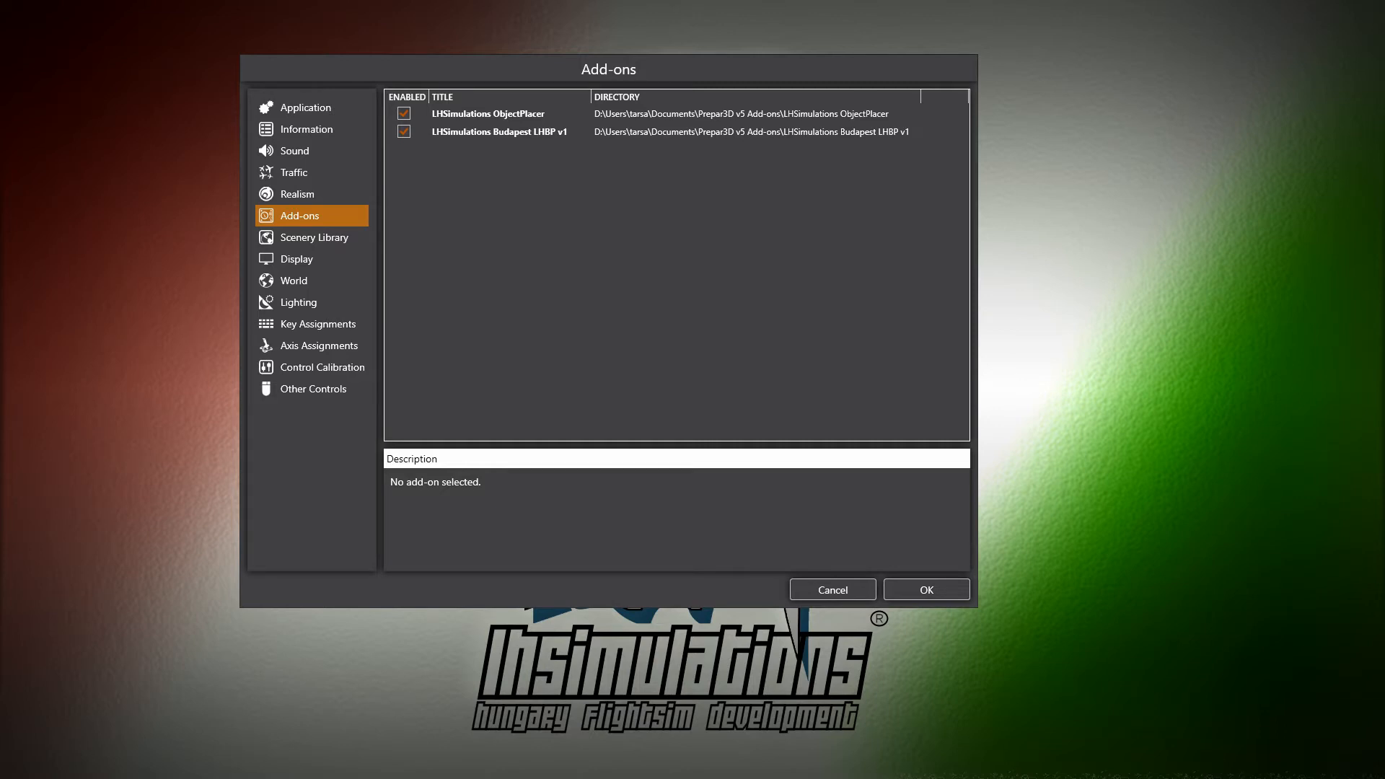
# Step: Open the Prepar3D add-ons options, widen the title column, and view the Budapest LHBP v1 and ObjectPlacer descriptions
pyautogui.press('Escape')
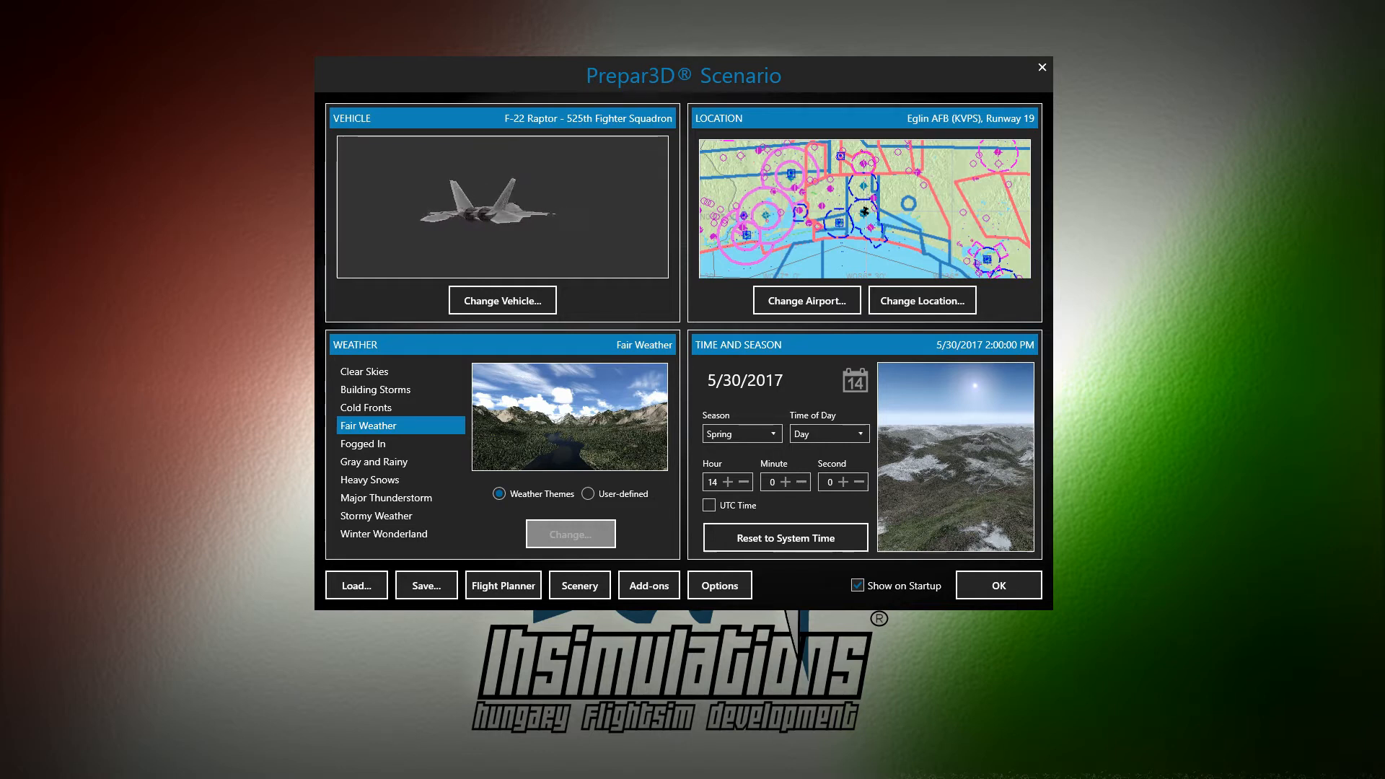
pyautogui.click(663, 587)
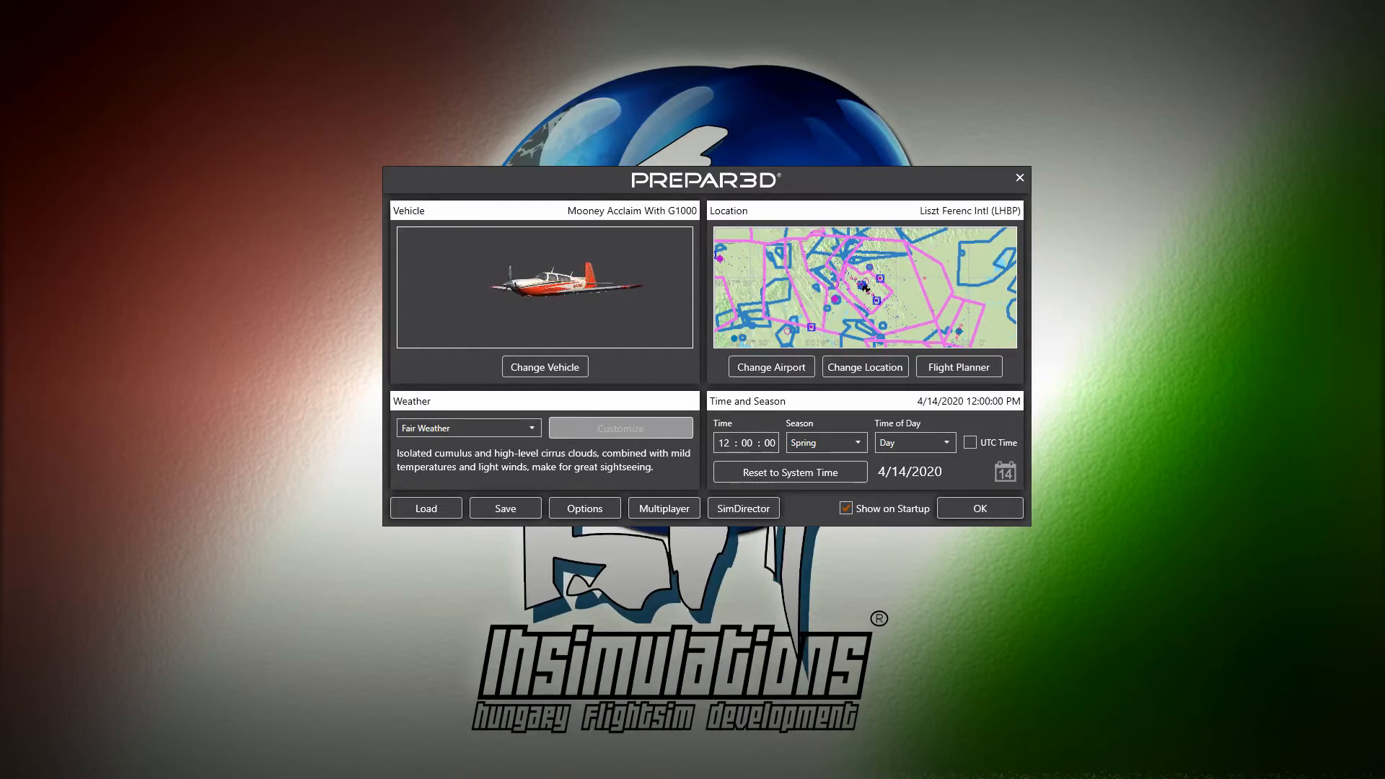
pyautogui.click(610, 509)
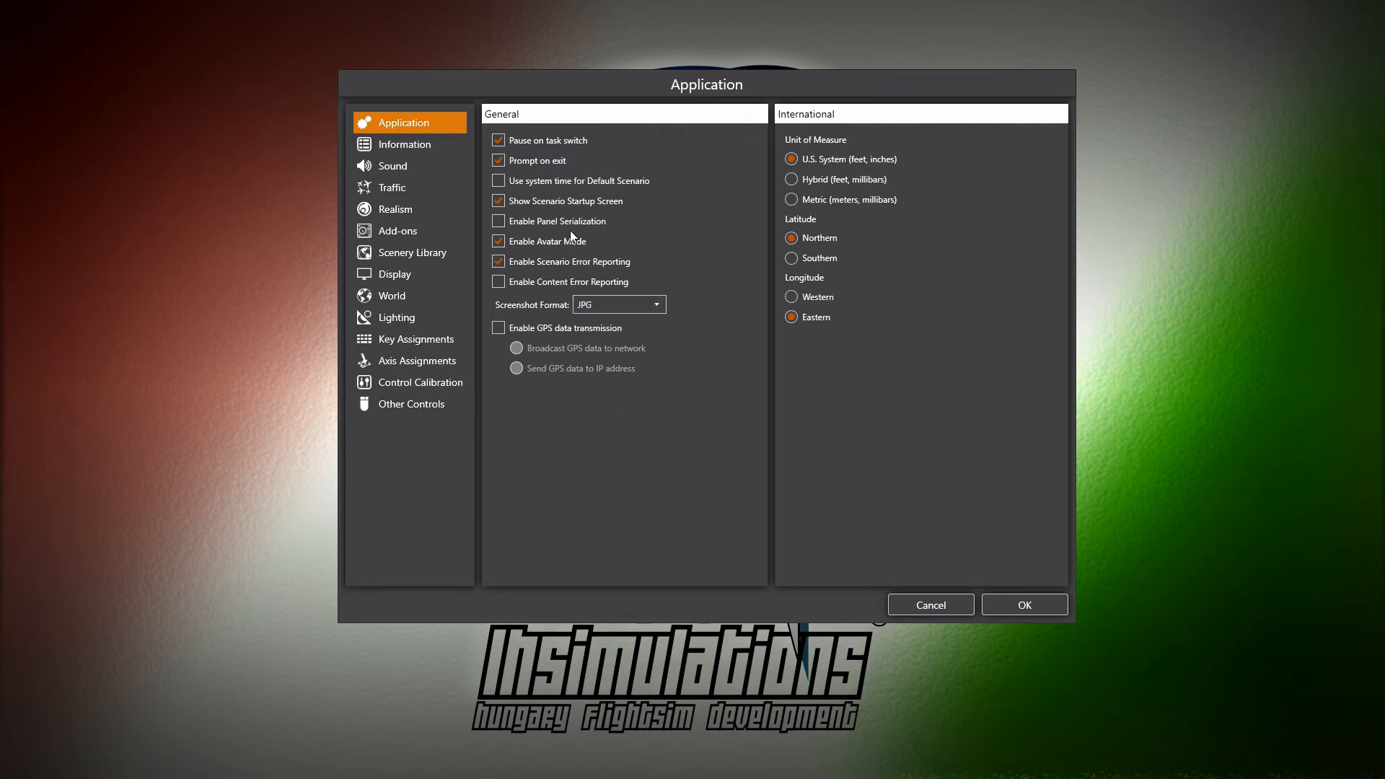
pyautogui.click(435, 233)
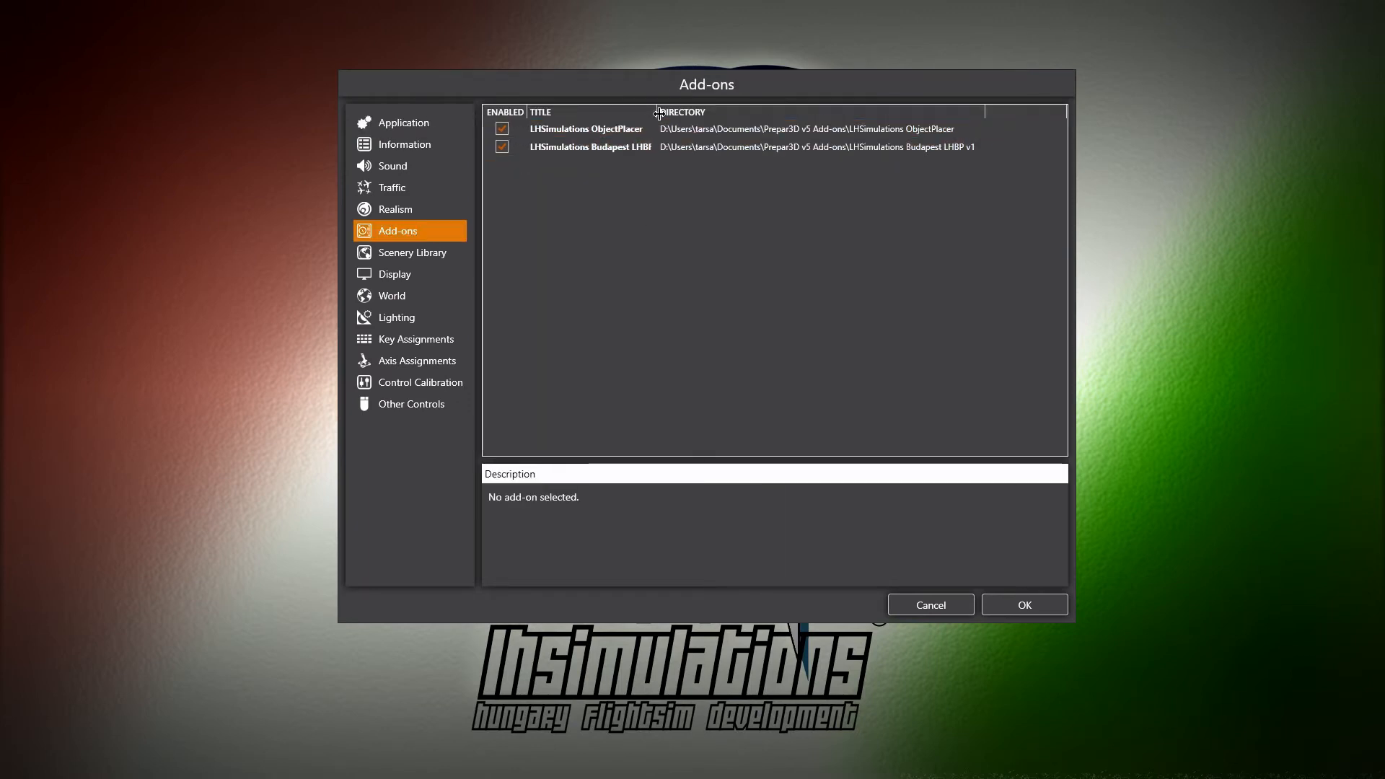
pyautogui.moveTo(656, 112); pyautogui.dragTo(727, 112)
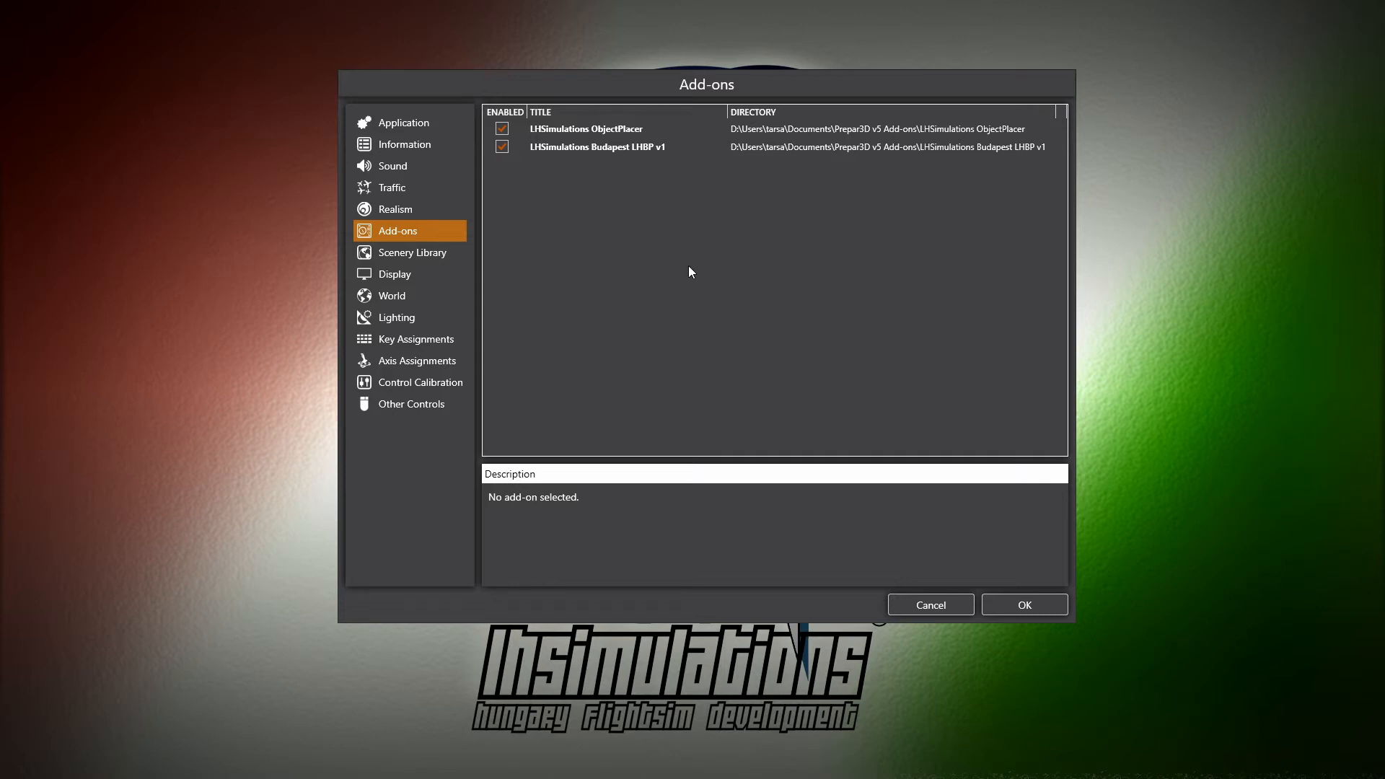
pyautogui.click(618, 147)
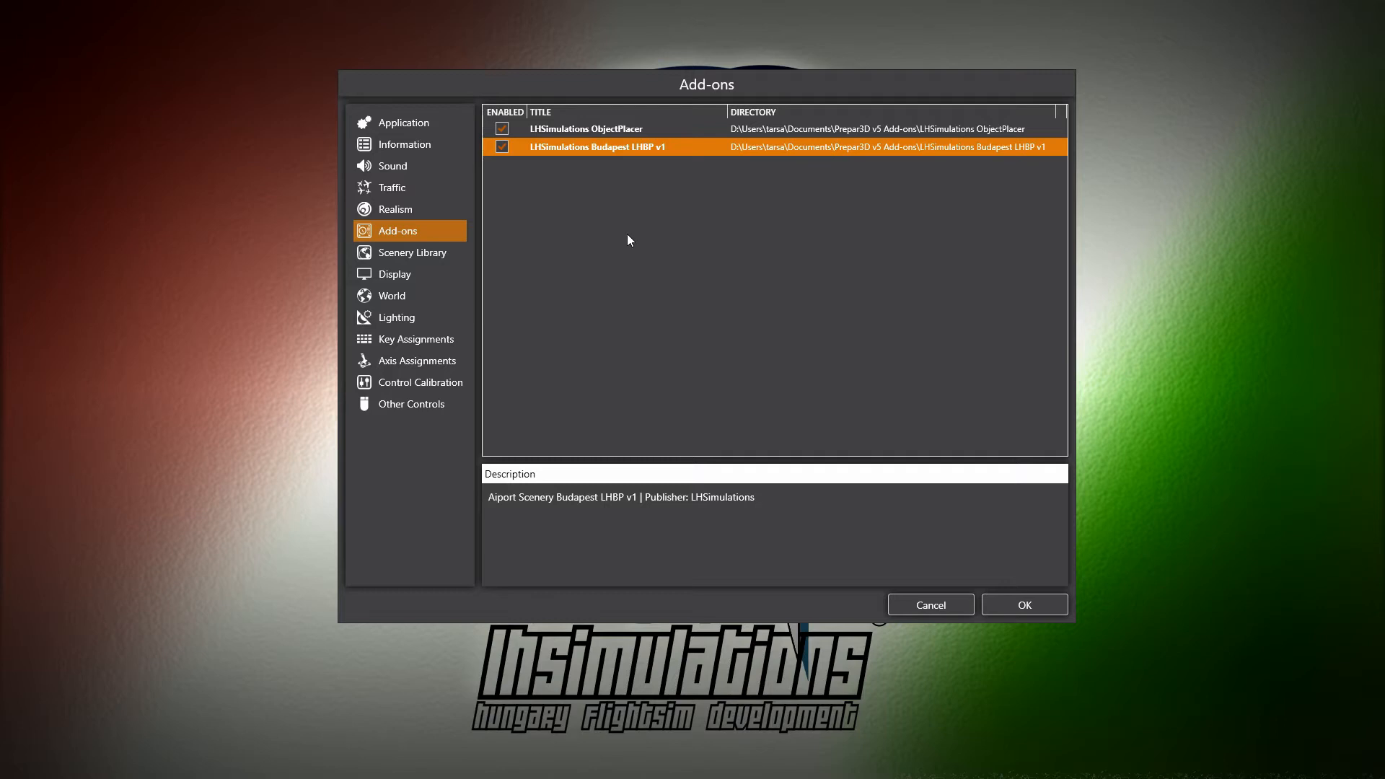
pyautogui.click(591, 129)
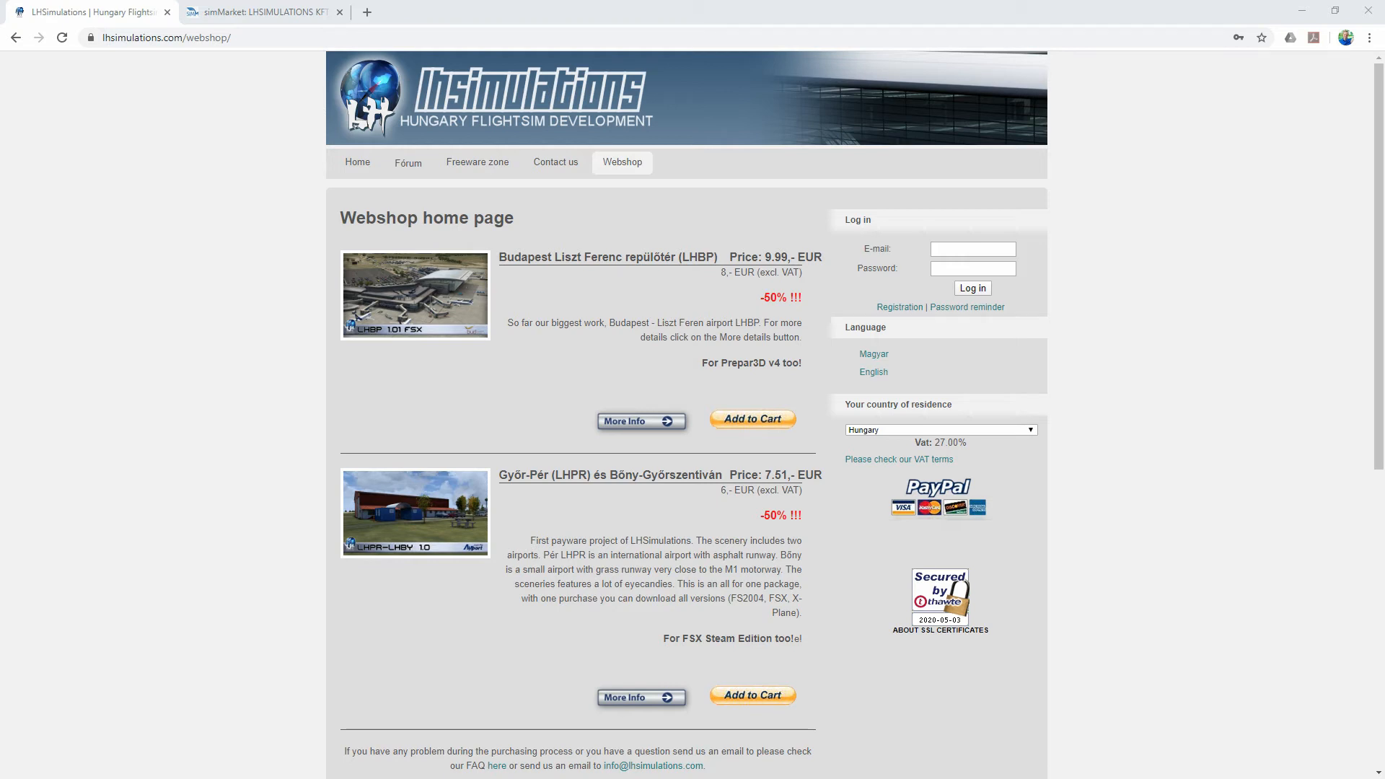
# Step: View the simMarket LHSimulations page in the browser and select the Budapest LHBP Build18 installer in the Download folder
pyautogui.click(269, 12)
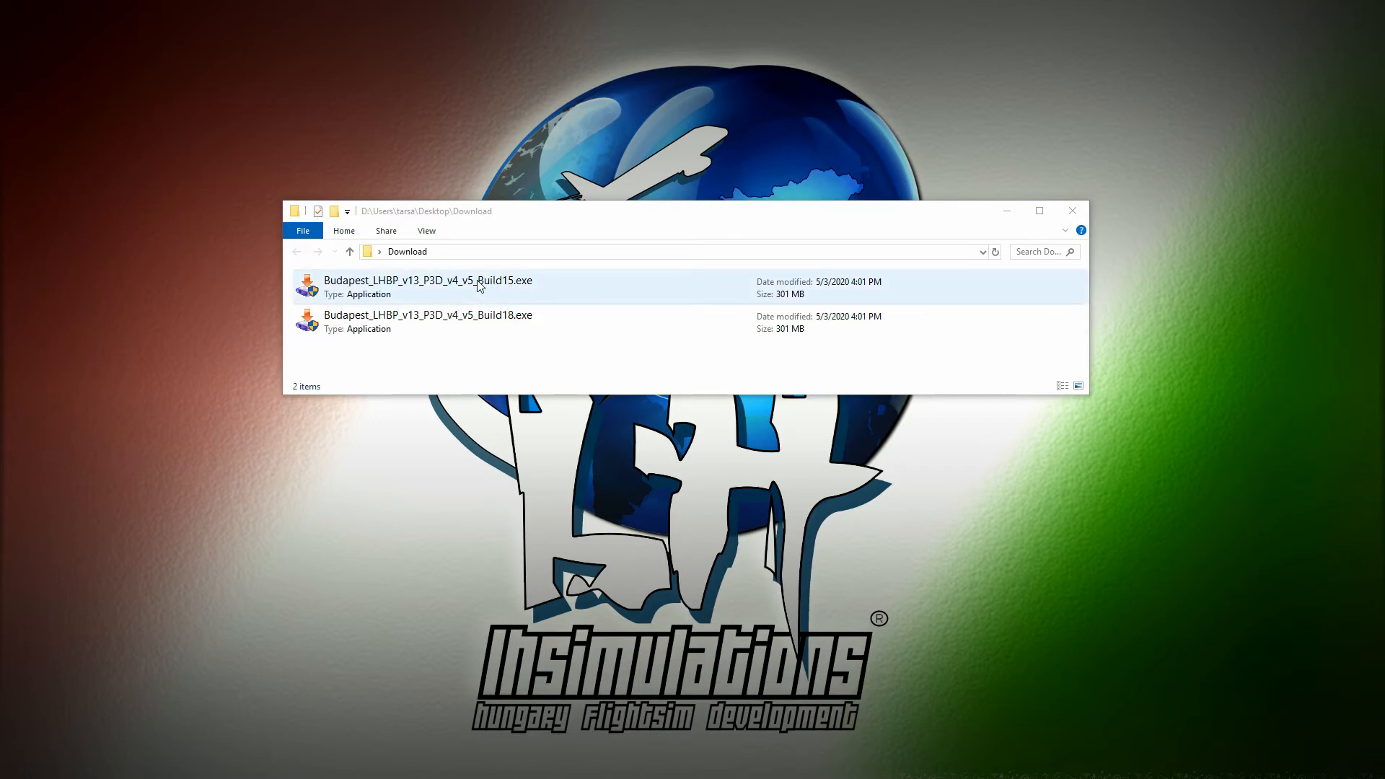
pyautogui.click(485, 323)
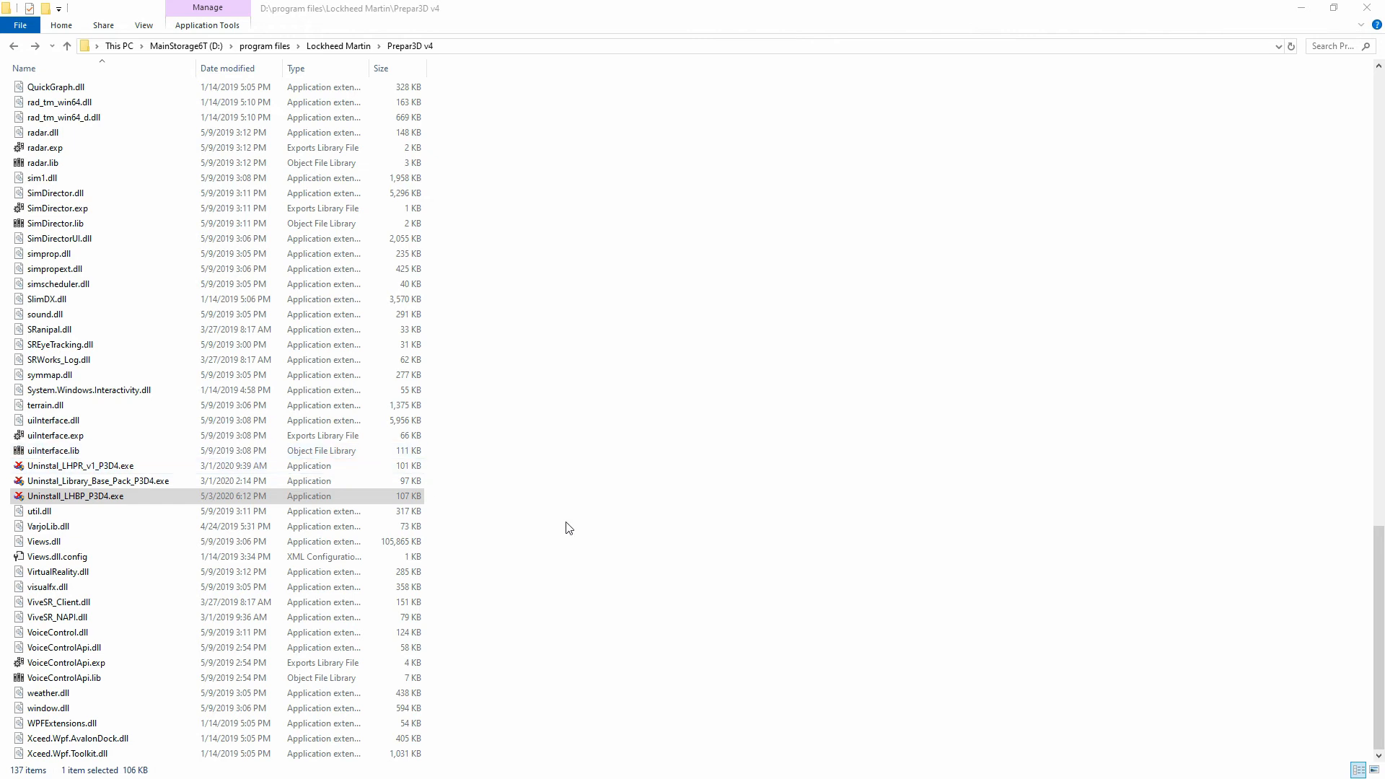
# Step: Open the Modules folder in the Prepar3D v4 installation directory to check for leftover LHBP object placer files
pyautogui.scroll(2, 568, 524)
pyautogui.scroll(20, 570, 524)
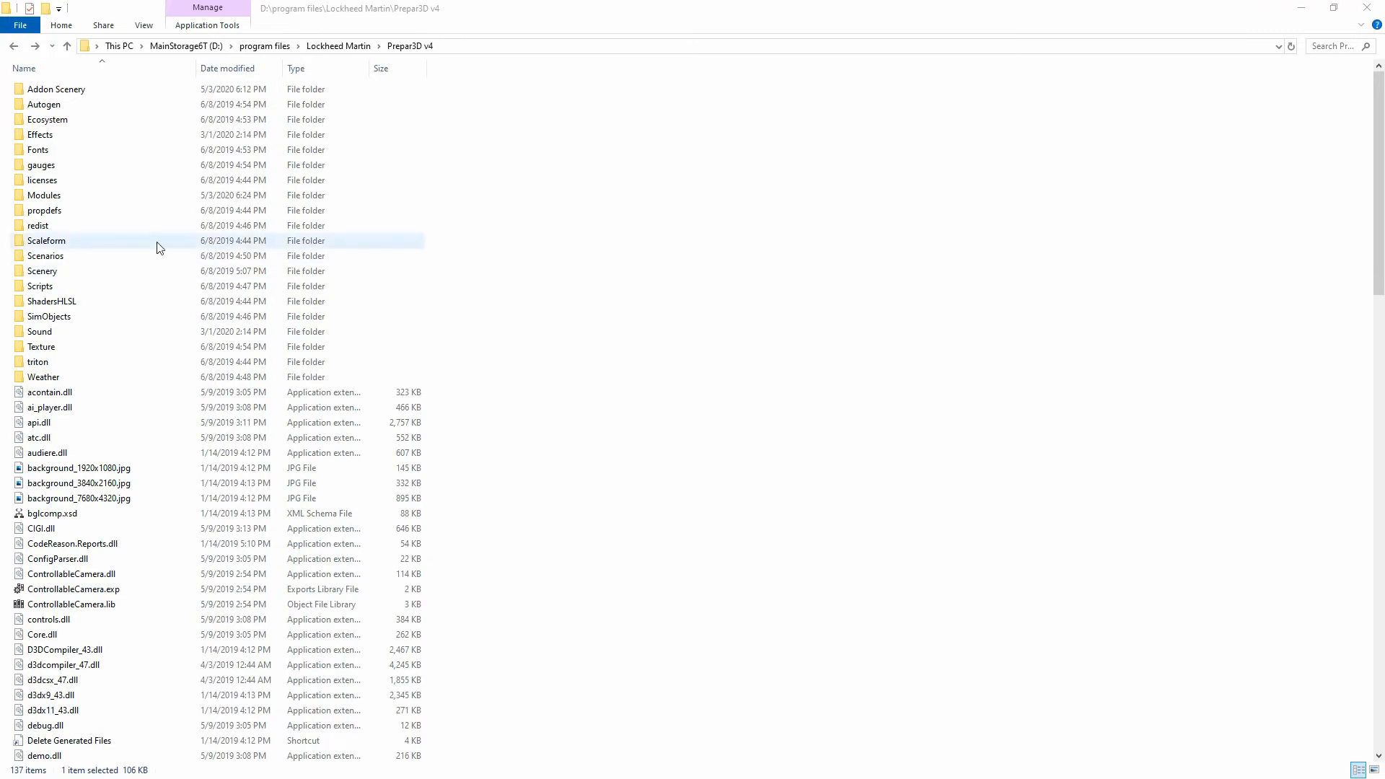
pyautogui.doubleClick(61, 201)
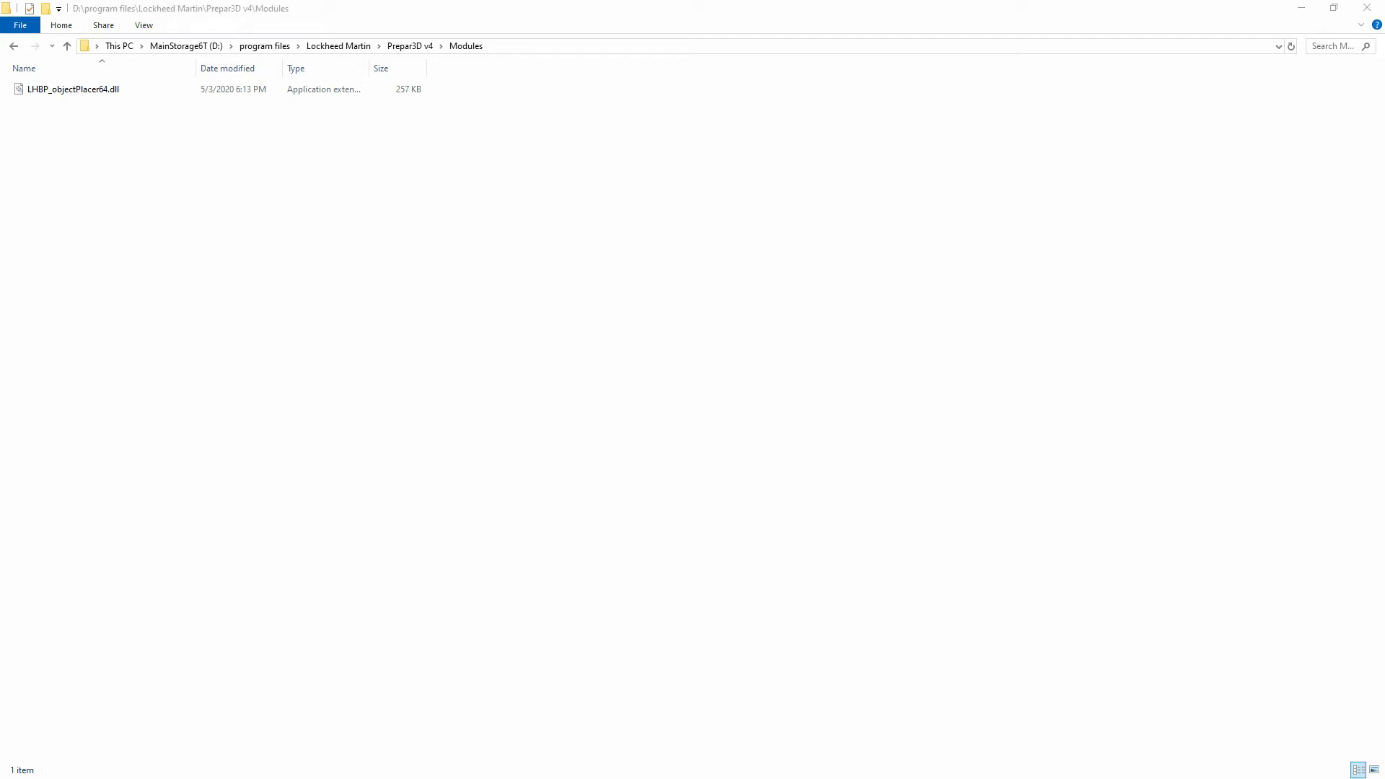
pyautogui.doubleClick(455, 132)
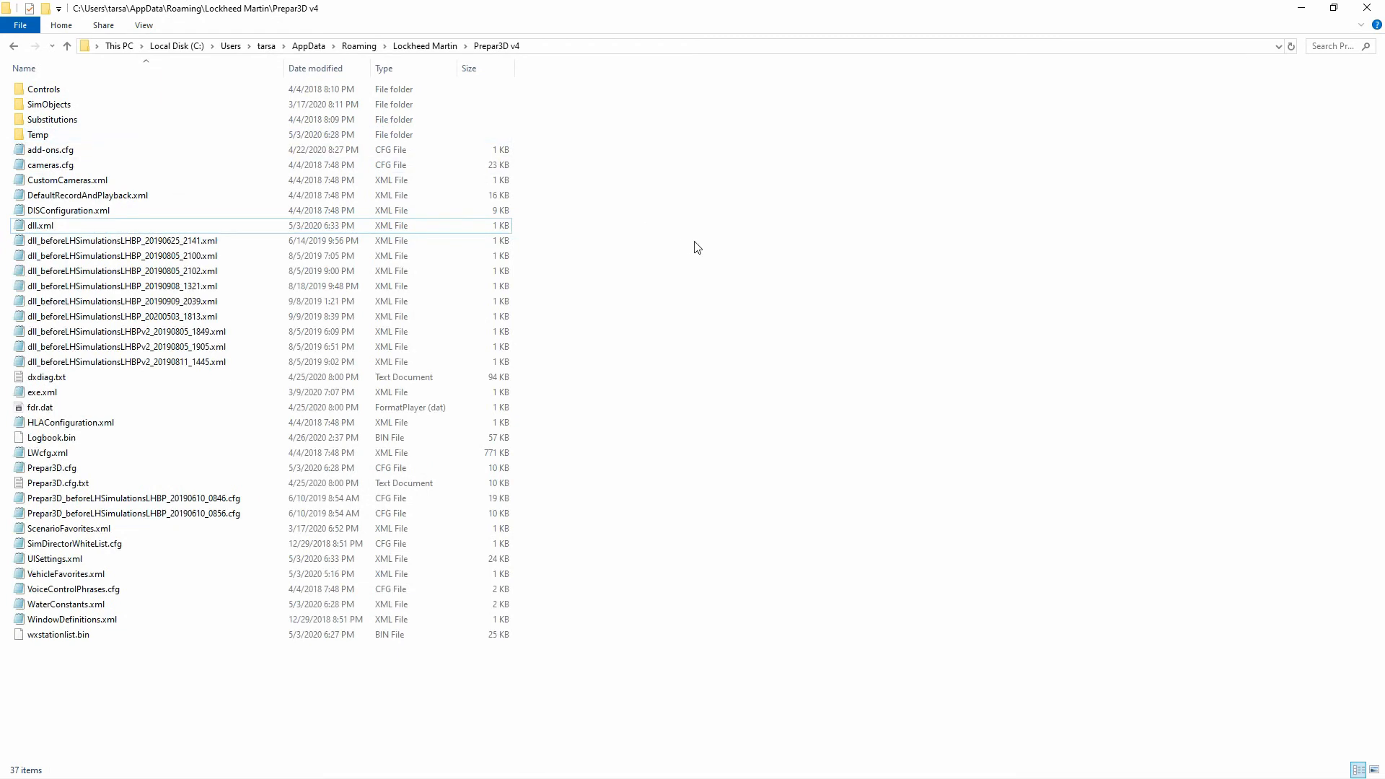
# Step: Delete the LHBP_objectPlacer64.dll Launch.Addon block from dll.xml in the Roaming Prepar3D v4 folder, then save and close the file
pyautogui.click(46, 231)
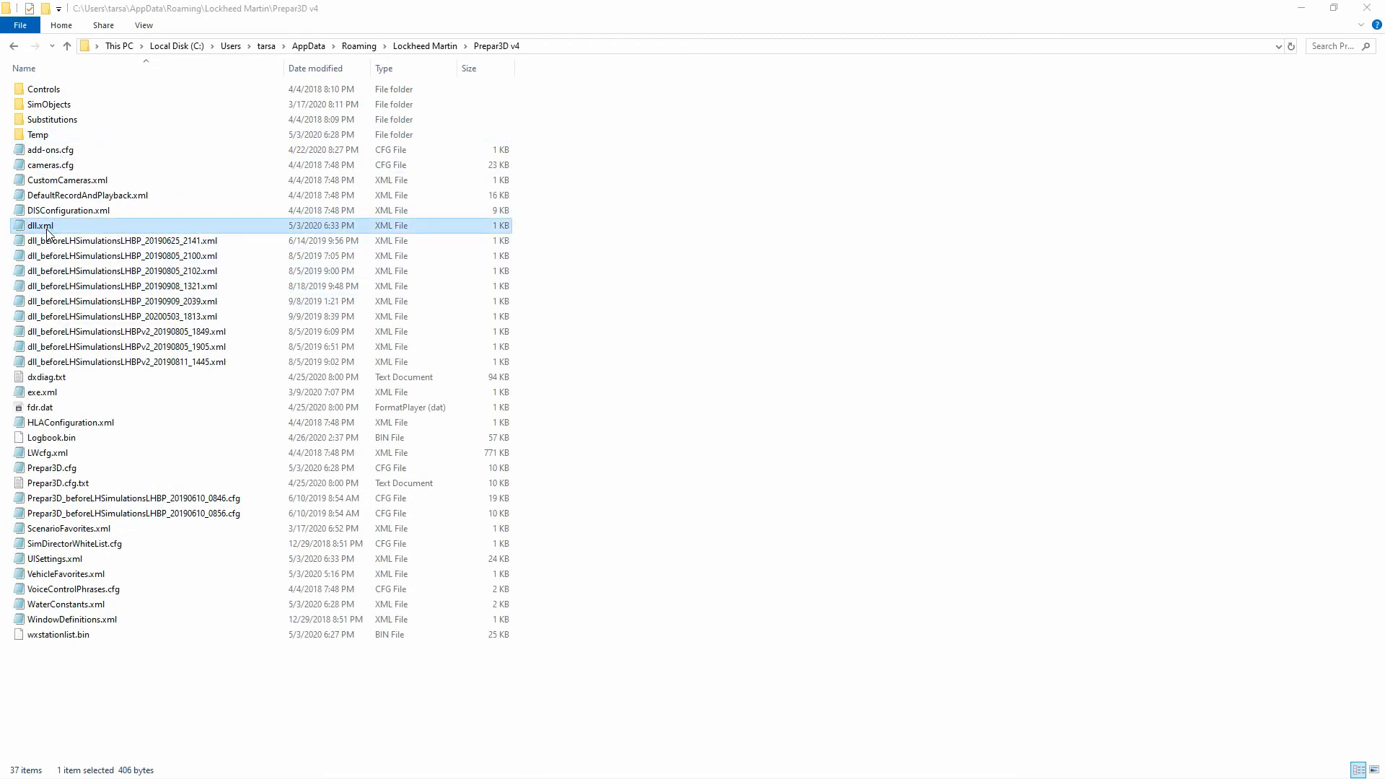
pyautogui.doubleClick(47, 230)
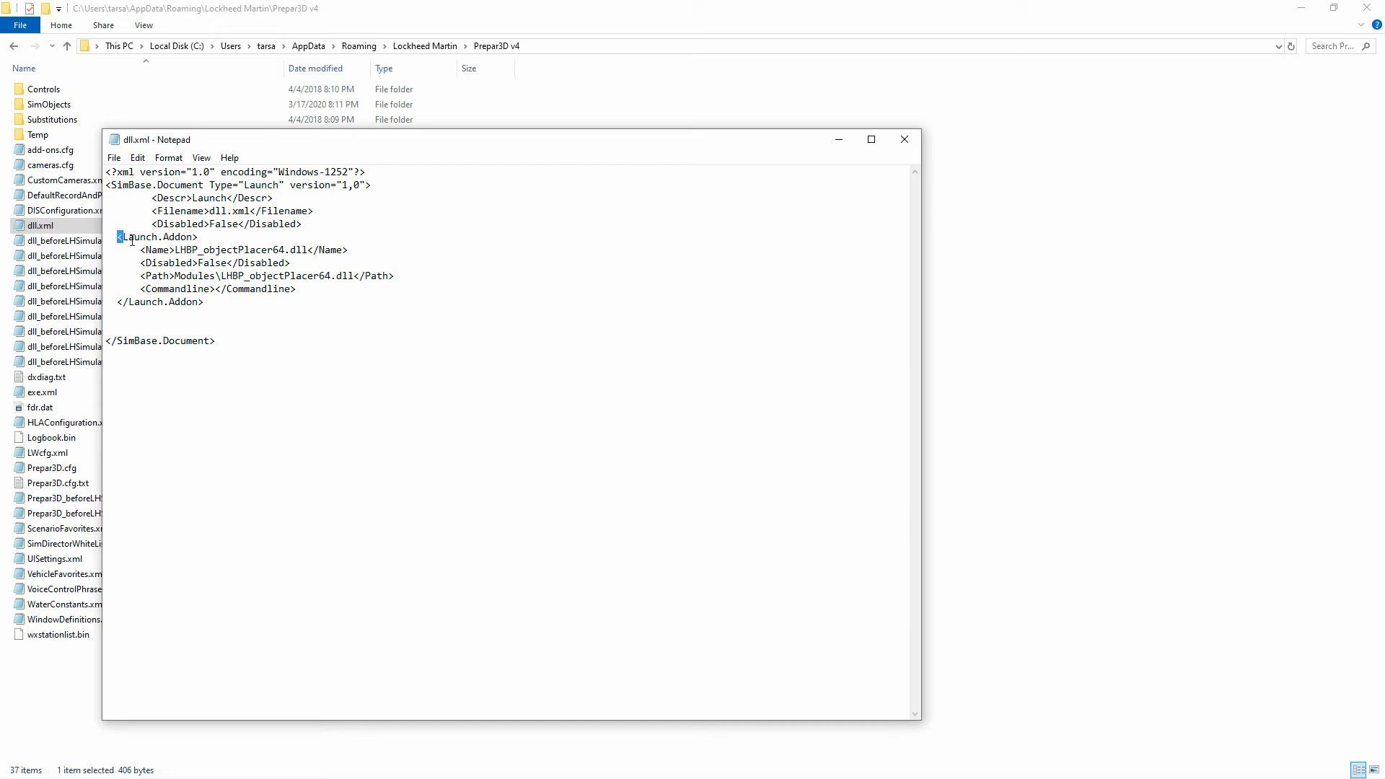
pyautogui.moveTo(119, 238); pyautogui.dragTo(216, 300)
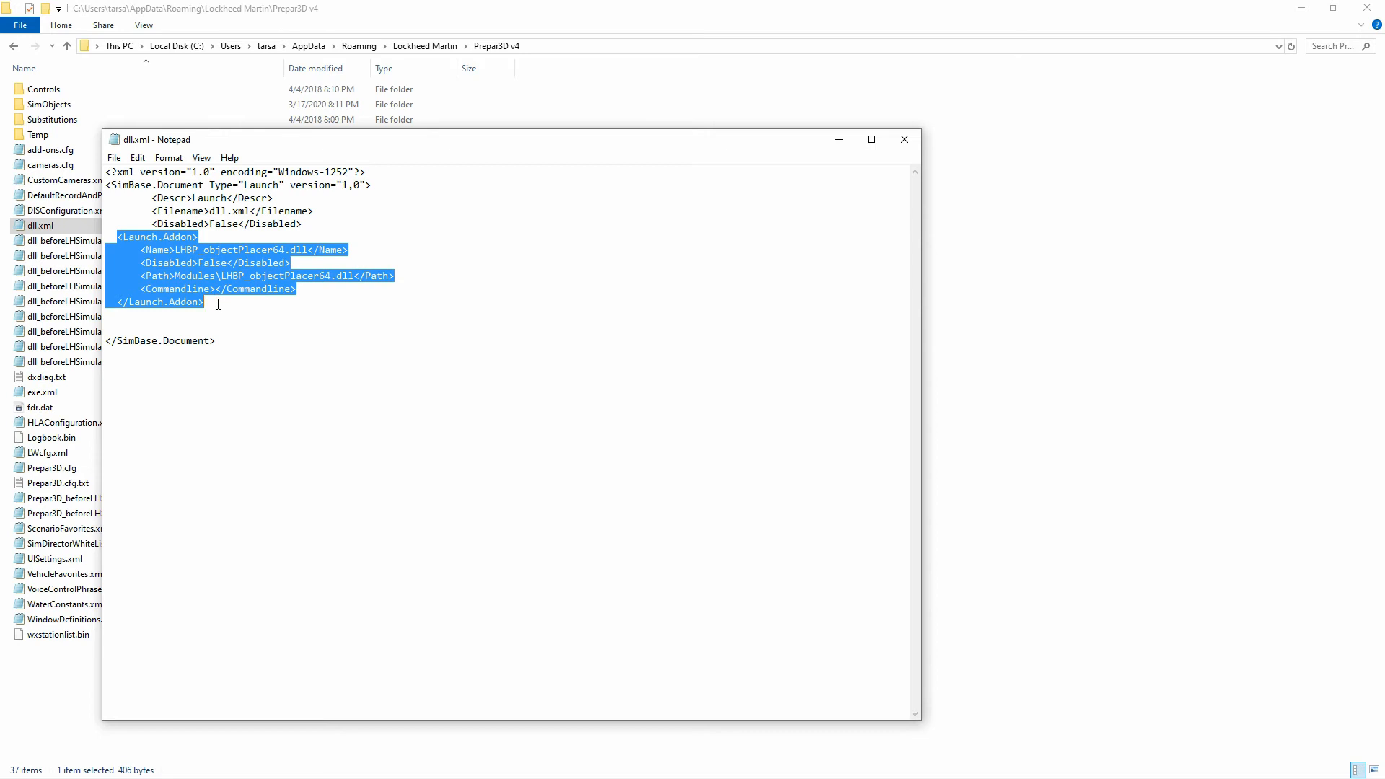
pyautogui.press('Delete')
pyautogui.click(114, 158)
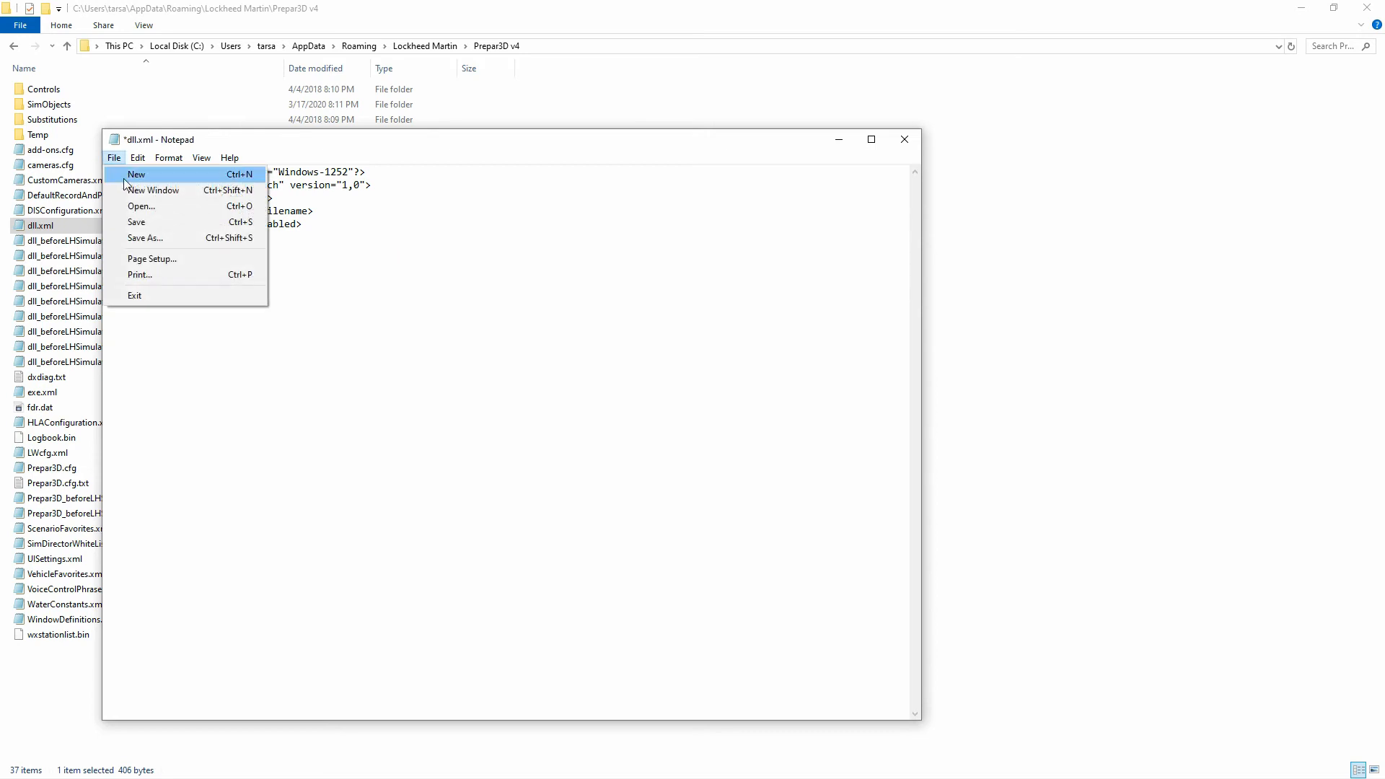
pyautogui.click(139, 223)
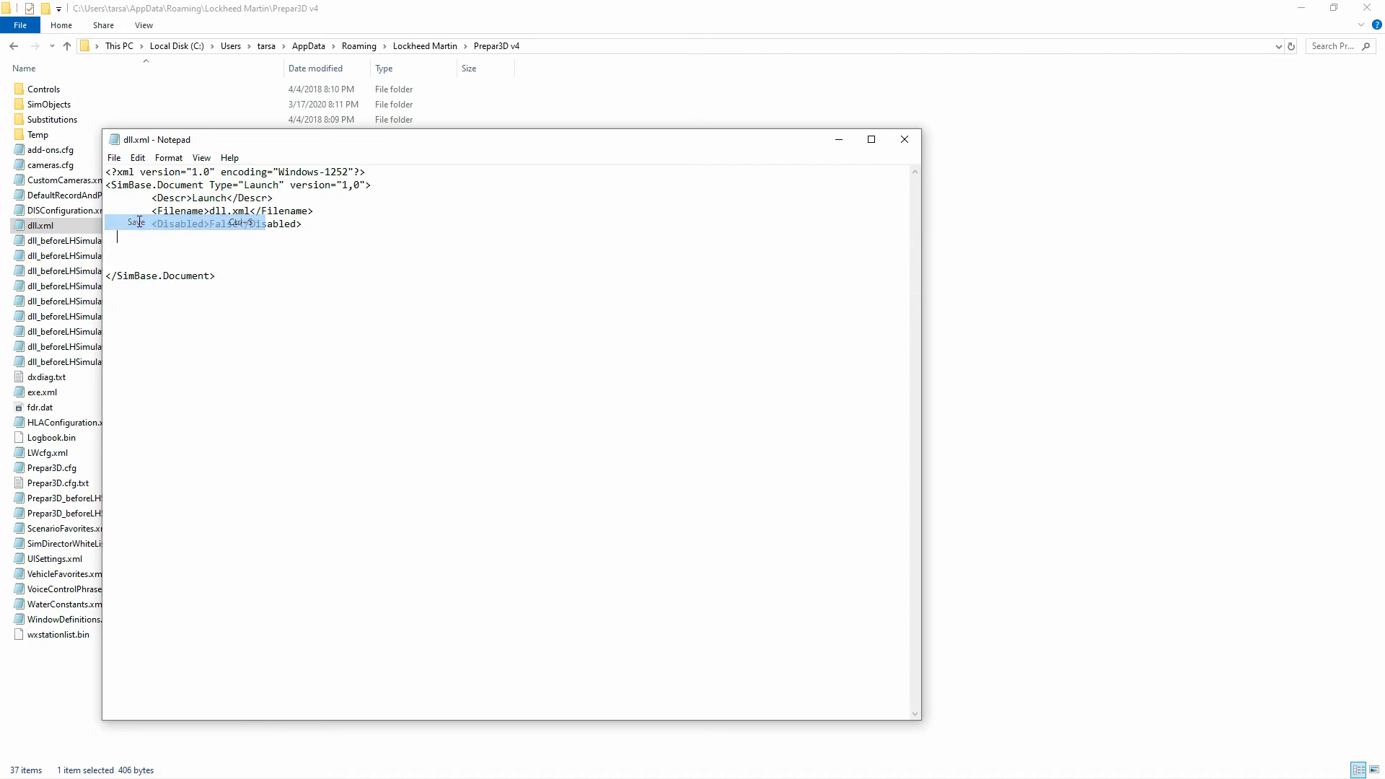
pyautogui.click(907, 148)
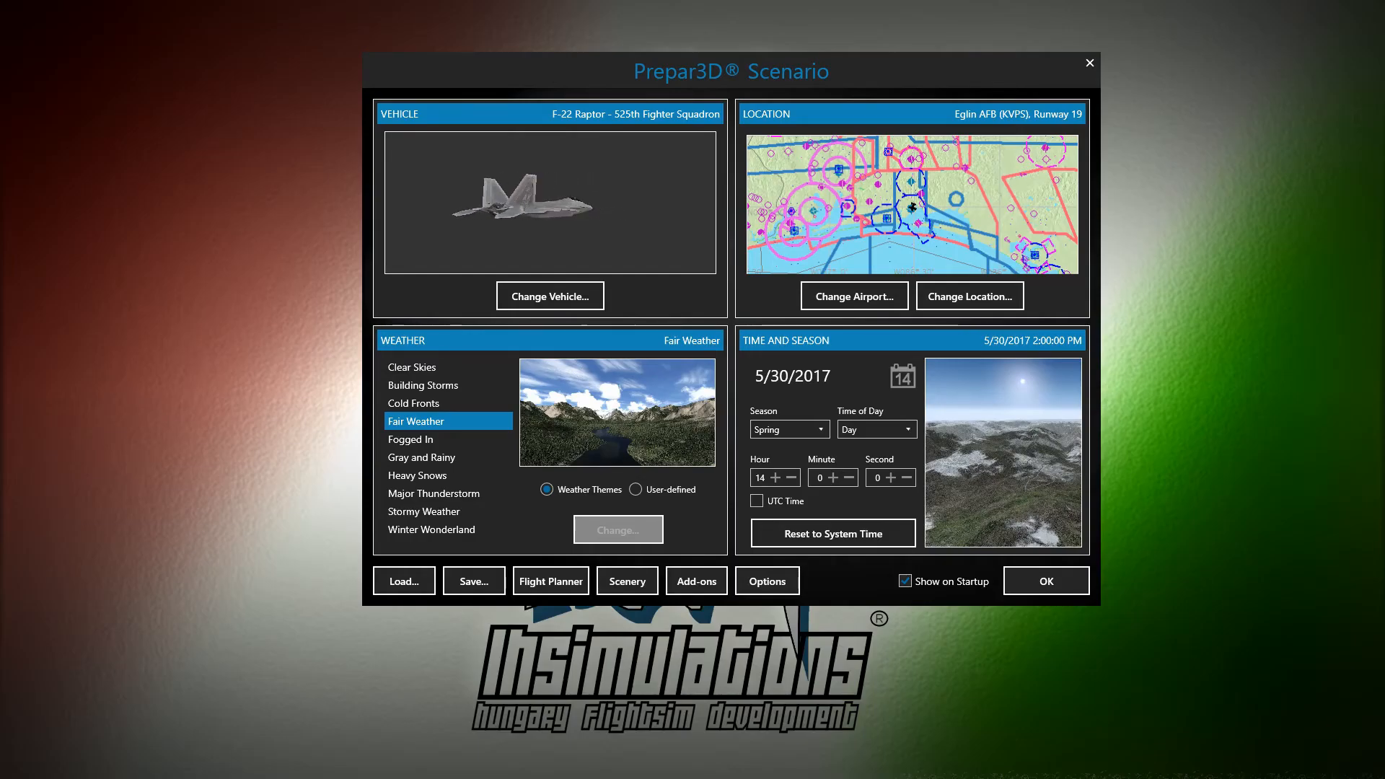
# Step: Open the Prepar3D v4 Scenery Library and select the LHS_LHBP_X scenery area
pyautogui.click(632, 582)
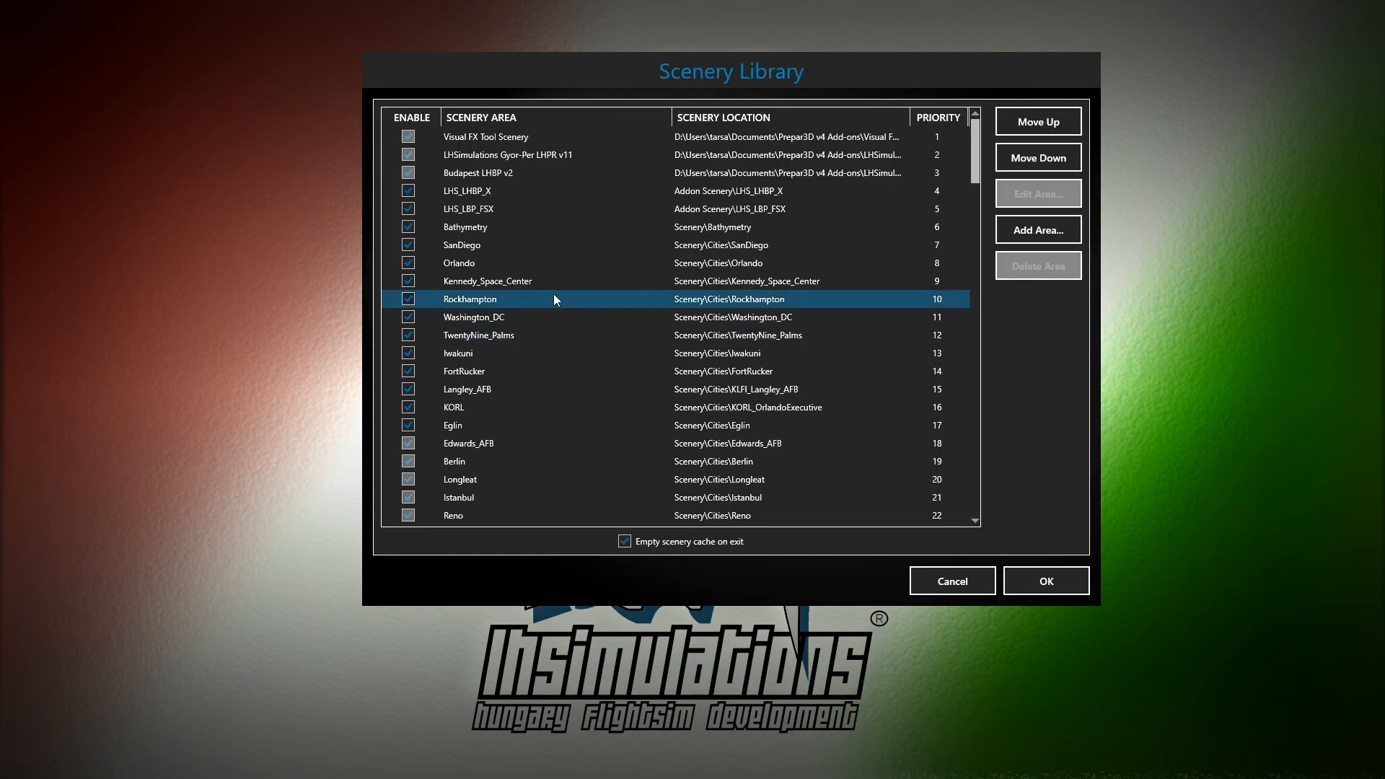
pyautogui.click(500, 194)
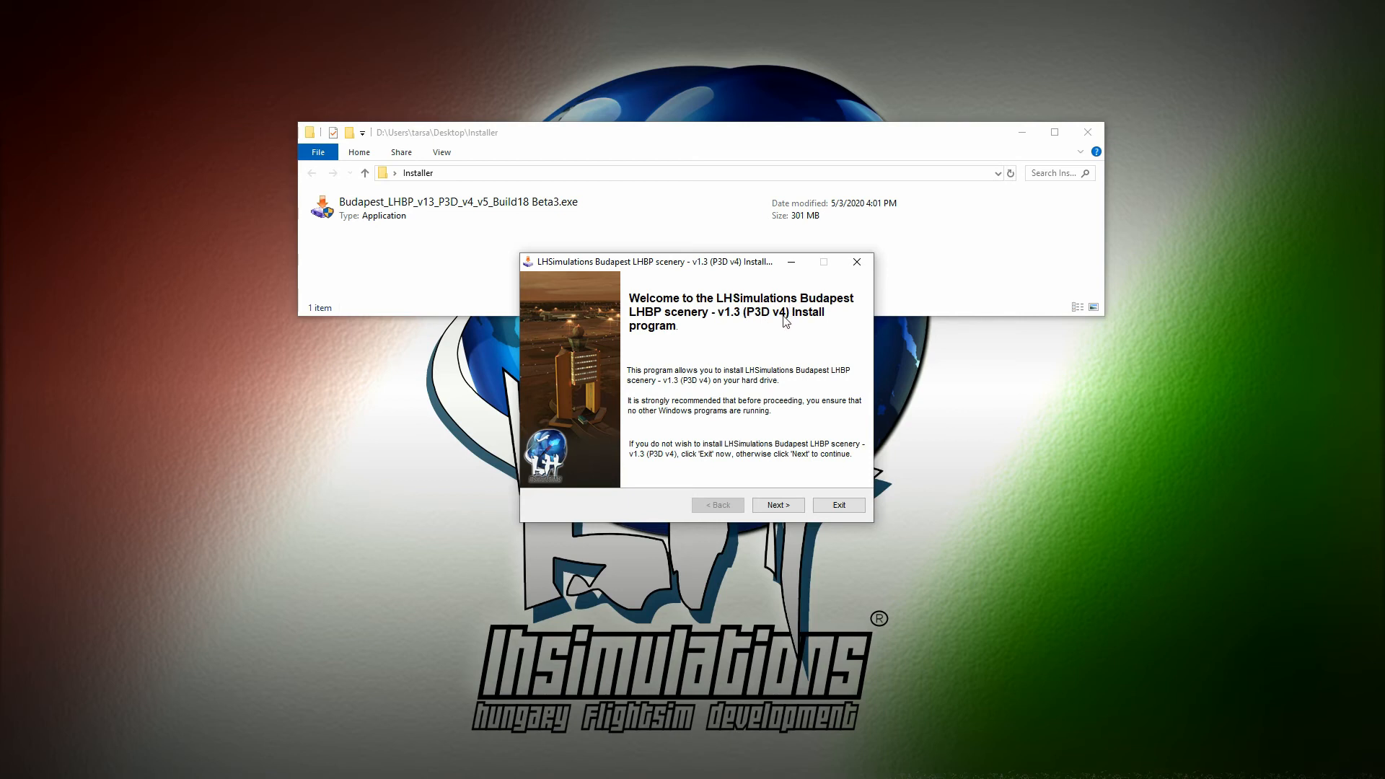
# Step: Proceed through the Budapest LHBP installer's introduction and choose Lockheed Martin - Prepar3D 5.x as the version to install
pyautogui.click(773, 504)
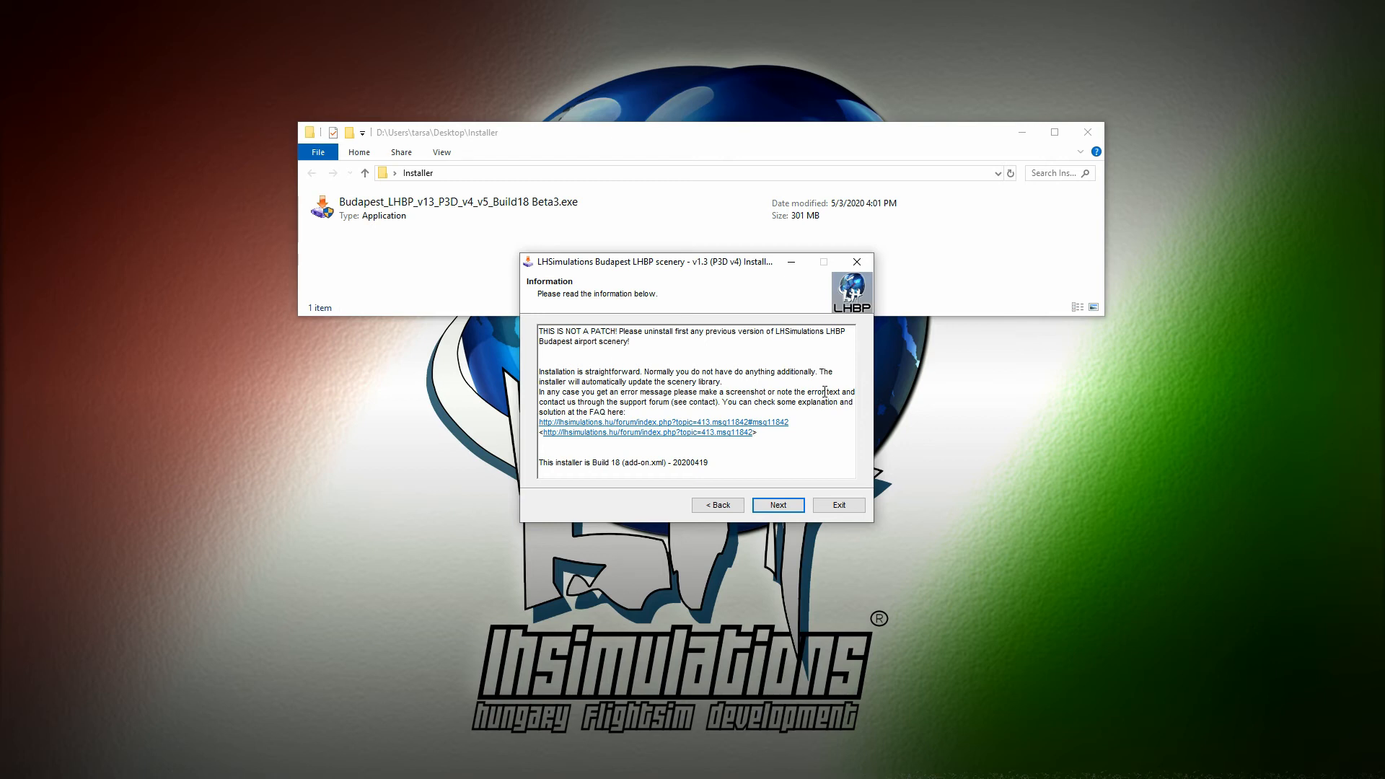
pyautogui.click(792, 509)
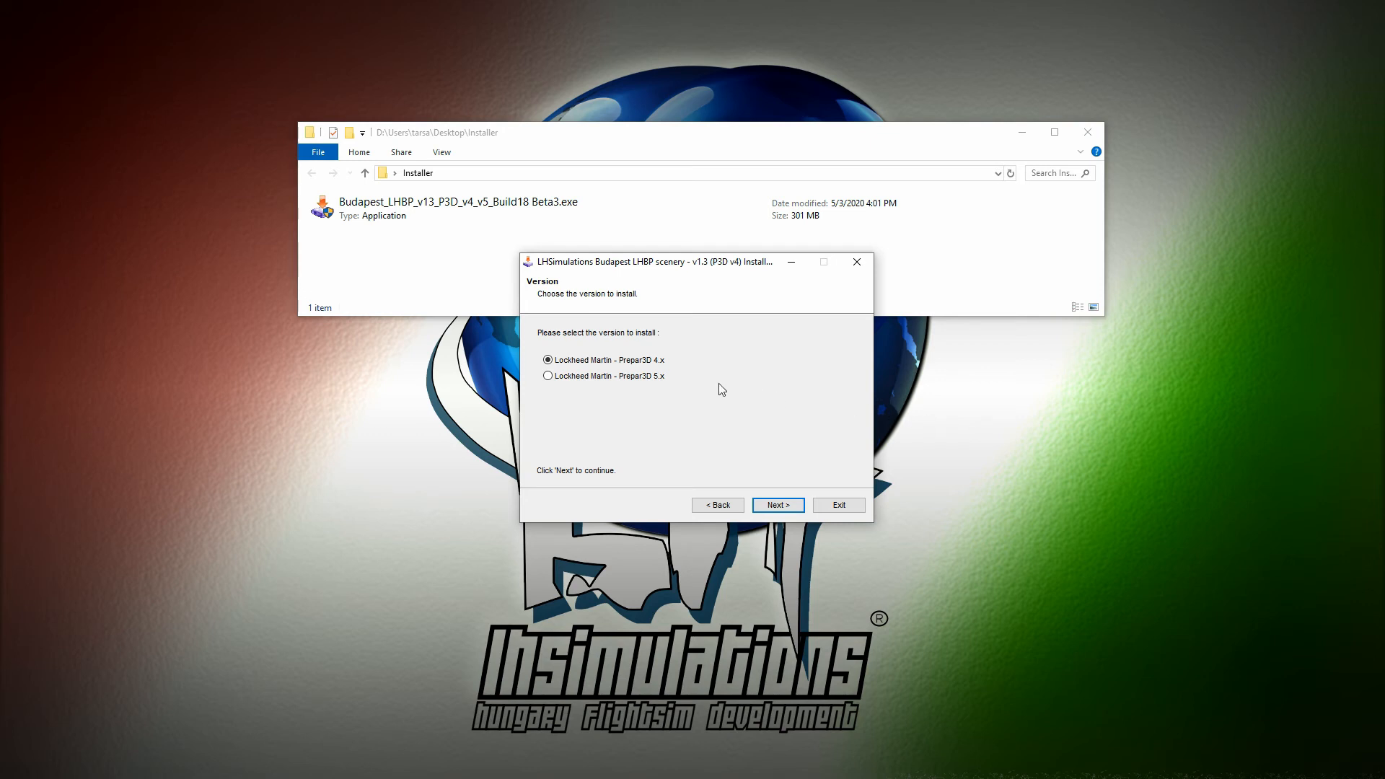
pyautogui.click(644, 376)
pyautogui.press('Return')
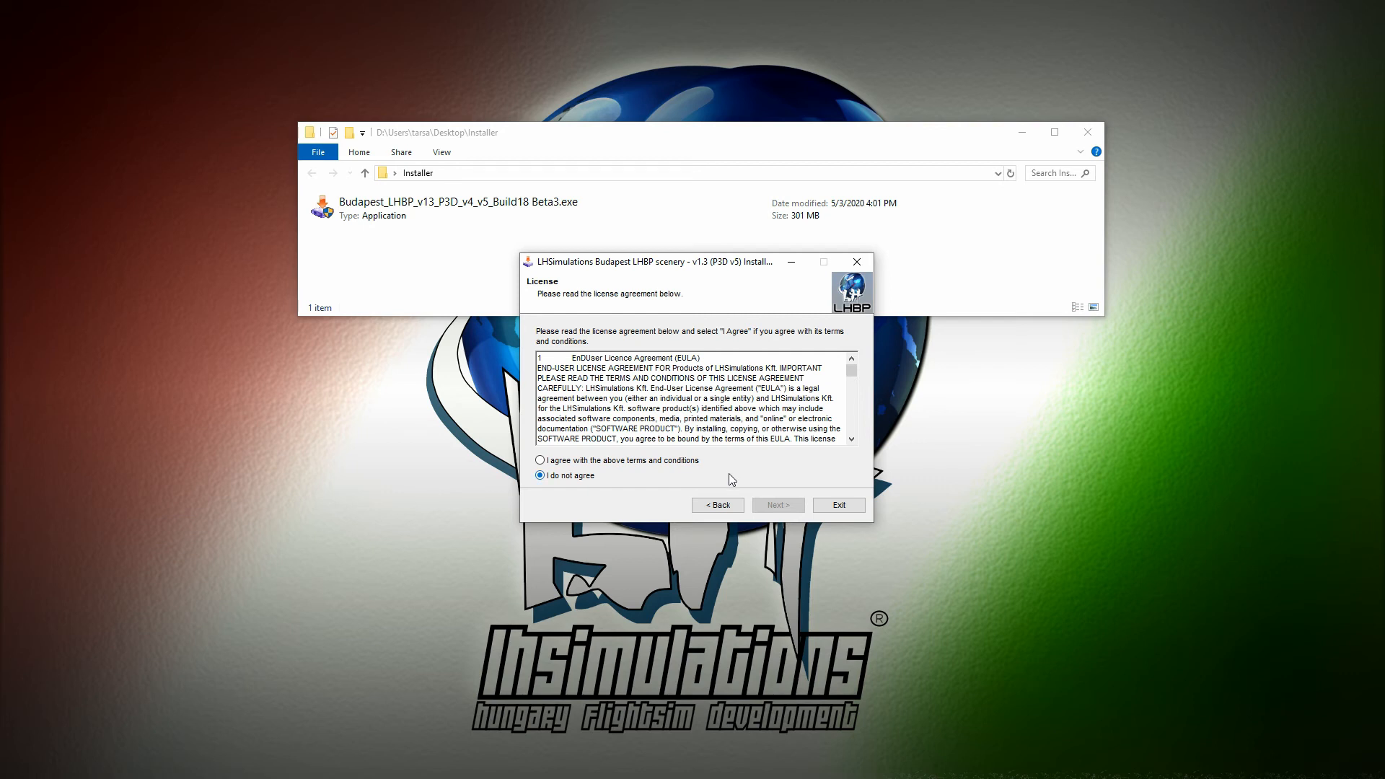
# Step: Accept the license terms, keep the default Prepar3D v5 Add-ons folder in Documents, and start the installation
pyautogui.click(673, 461)
pyautogui.press('Return')
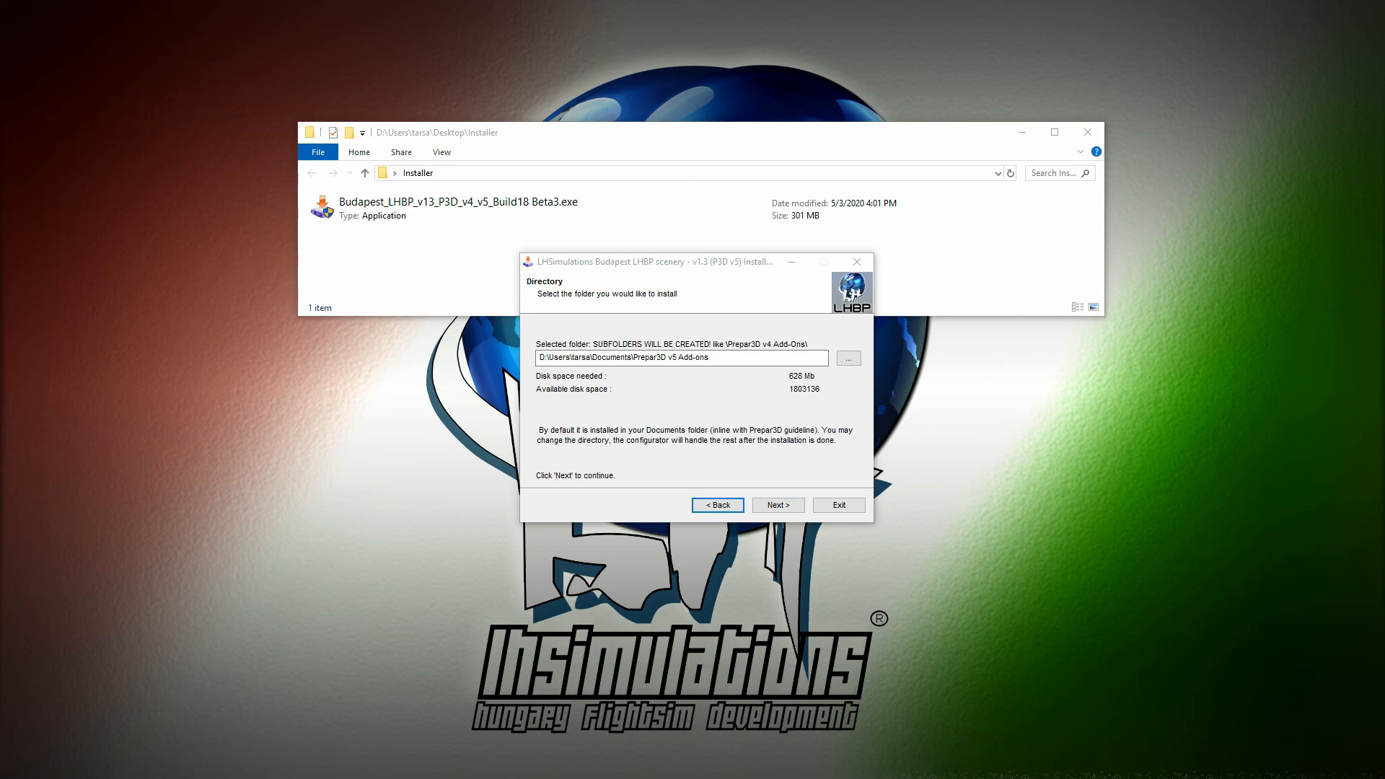
pyautogui.click(779, 505)
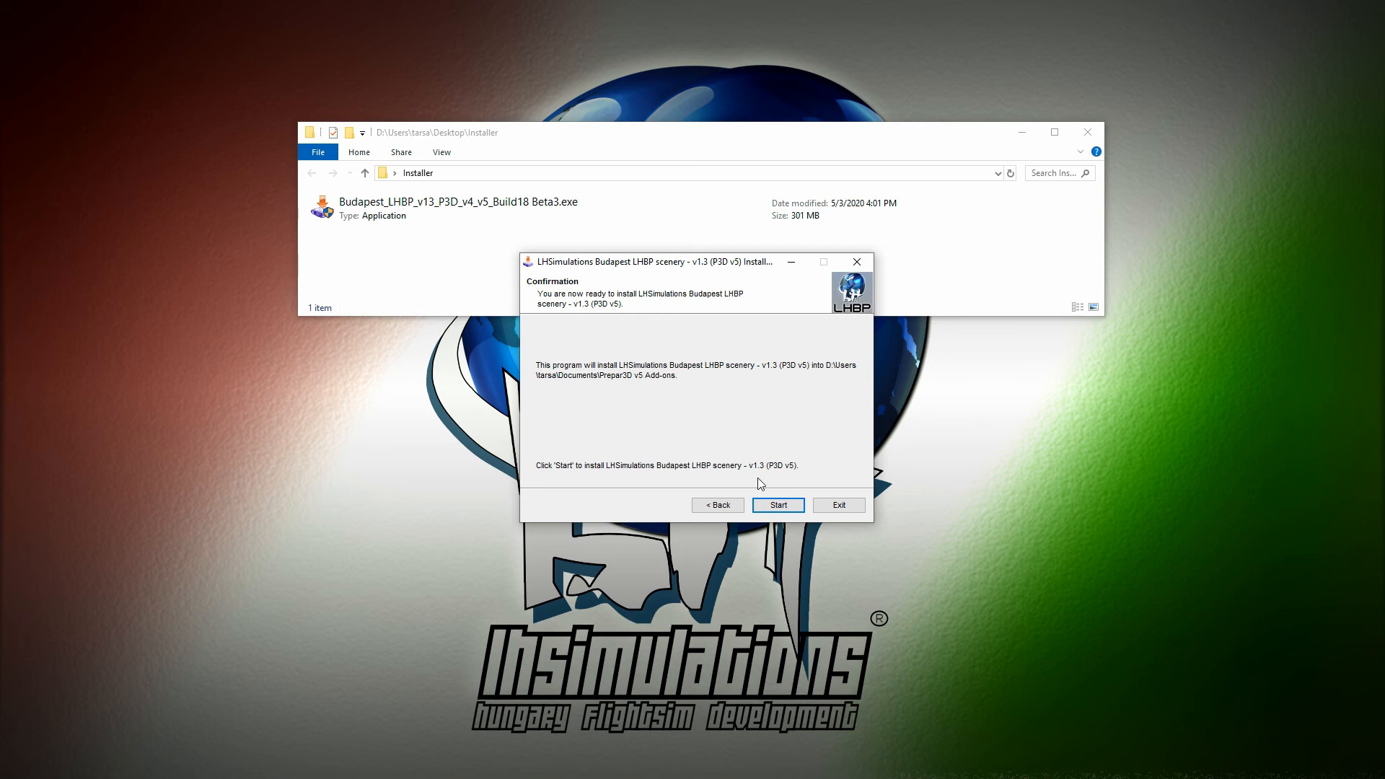
pyautogui.click(779, 505)
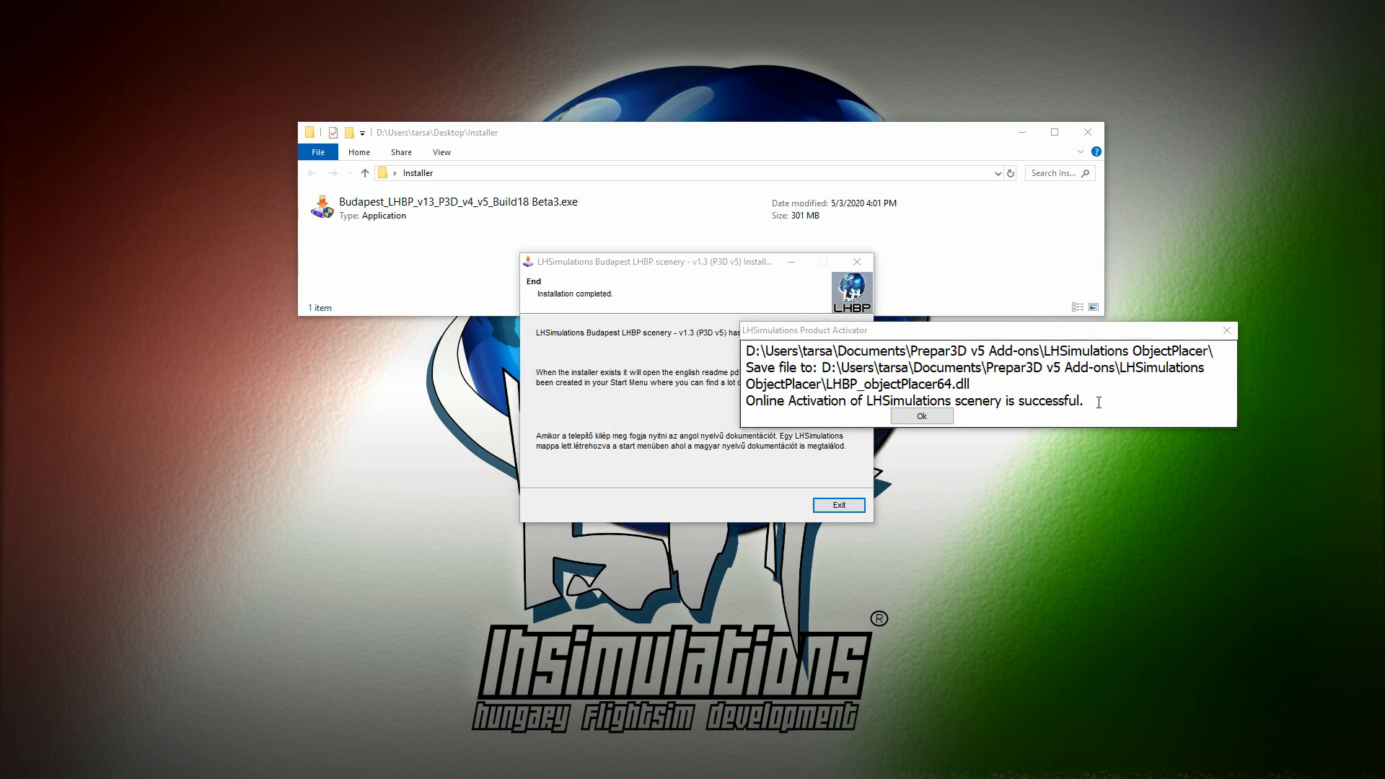
# Step: Dismiss the product activation message, then exit the installer and the LHBP scenery configurator
pyautogui.click(950, 419)
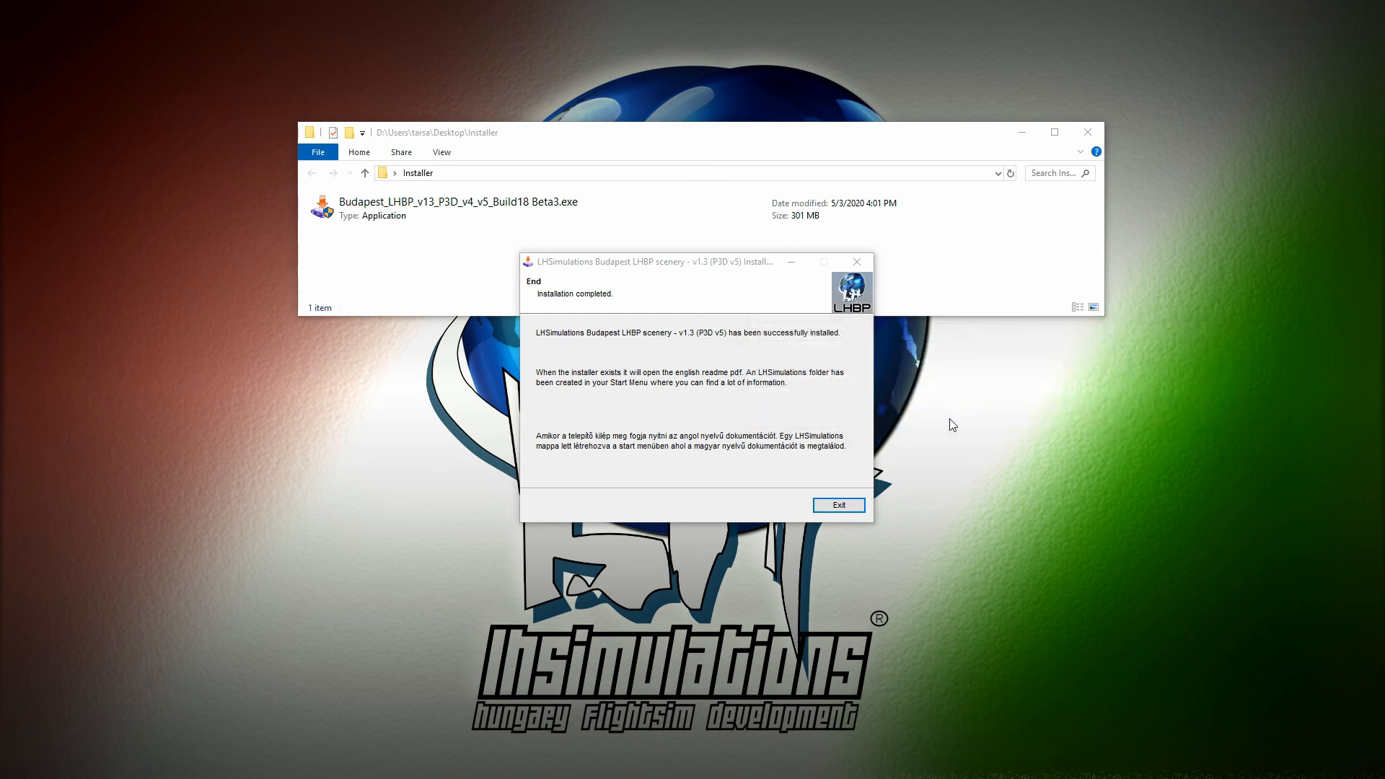
pyautogui.click(860, 509)
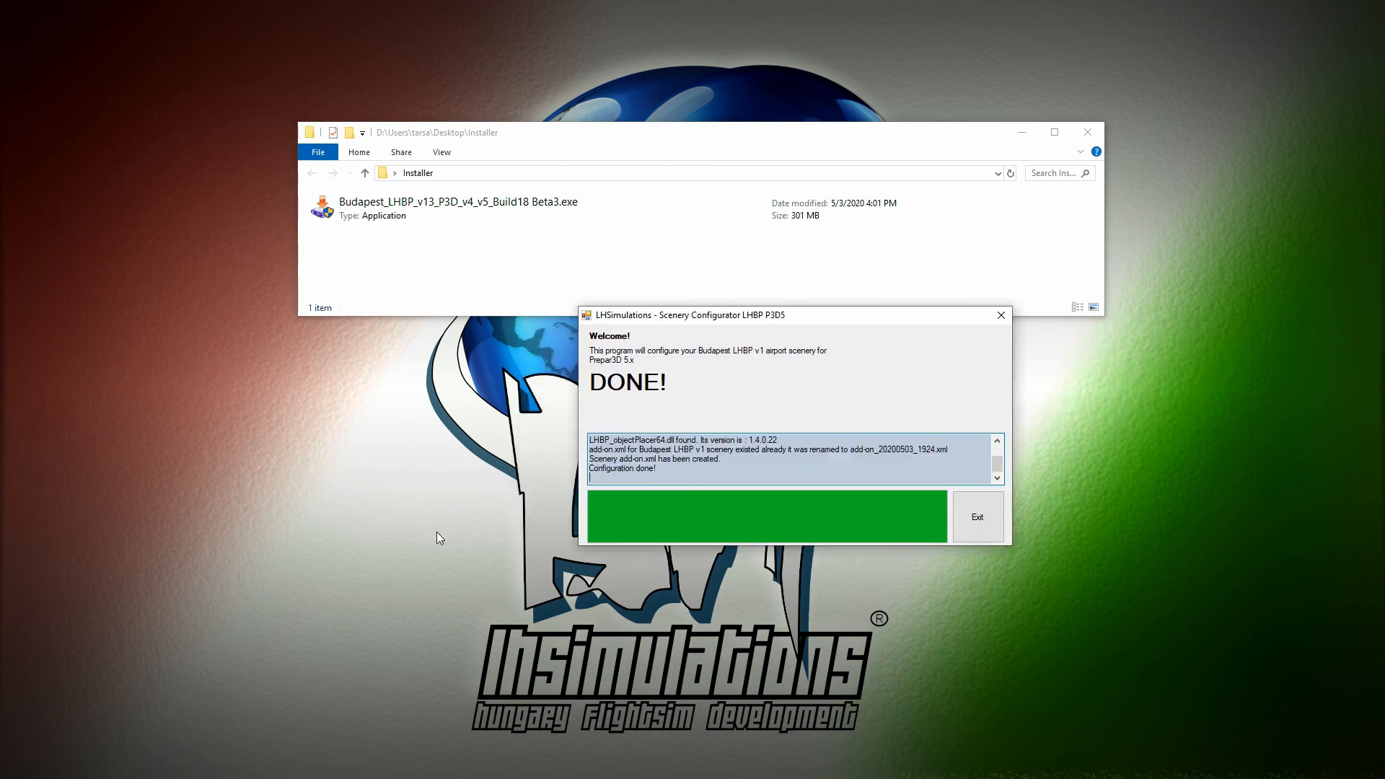
pyautogui.click(986, 504)
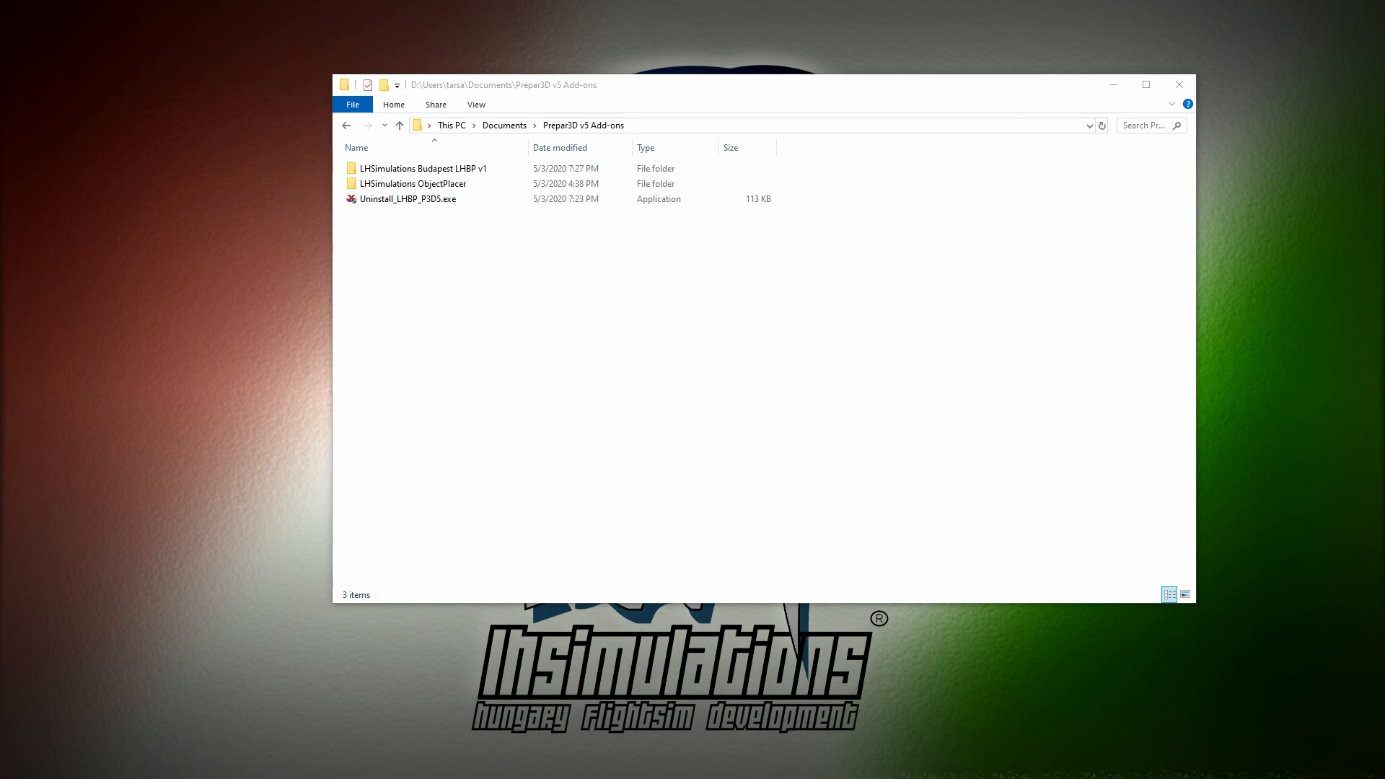
# Step: Inspect the installed LHSimulations ObjectPlacer and Budapest LHBP v1 folders inside Prepar3D v5 Add-ons
pyautogui.doubleClick(420, 185)
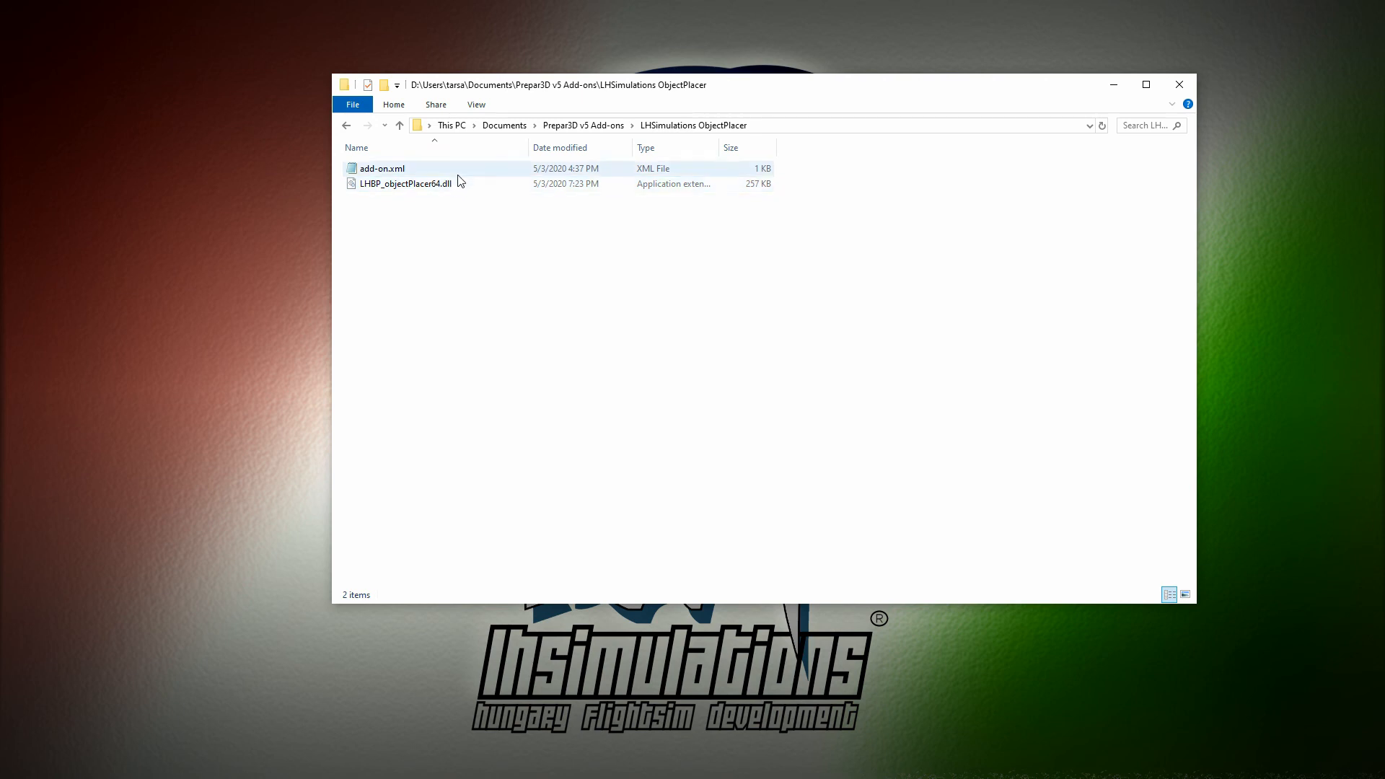
pyautogui.hotkey('alt', 'Left')
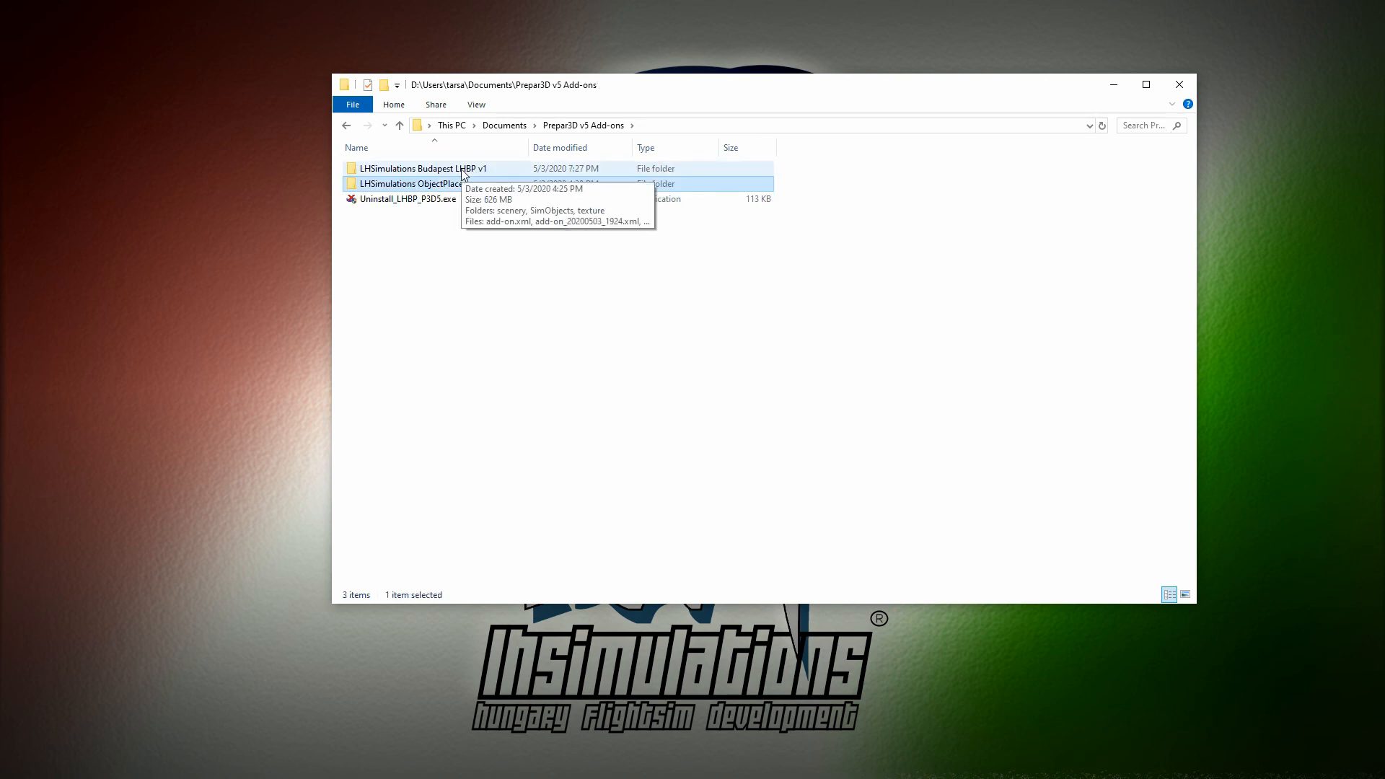
pyautogui.doubleClick(463, 173)
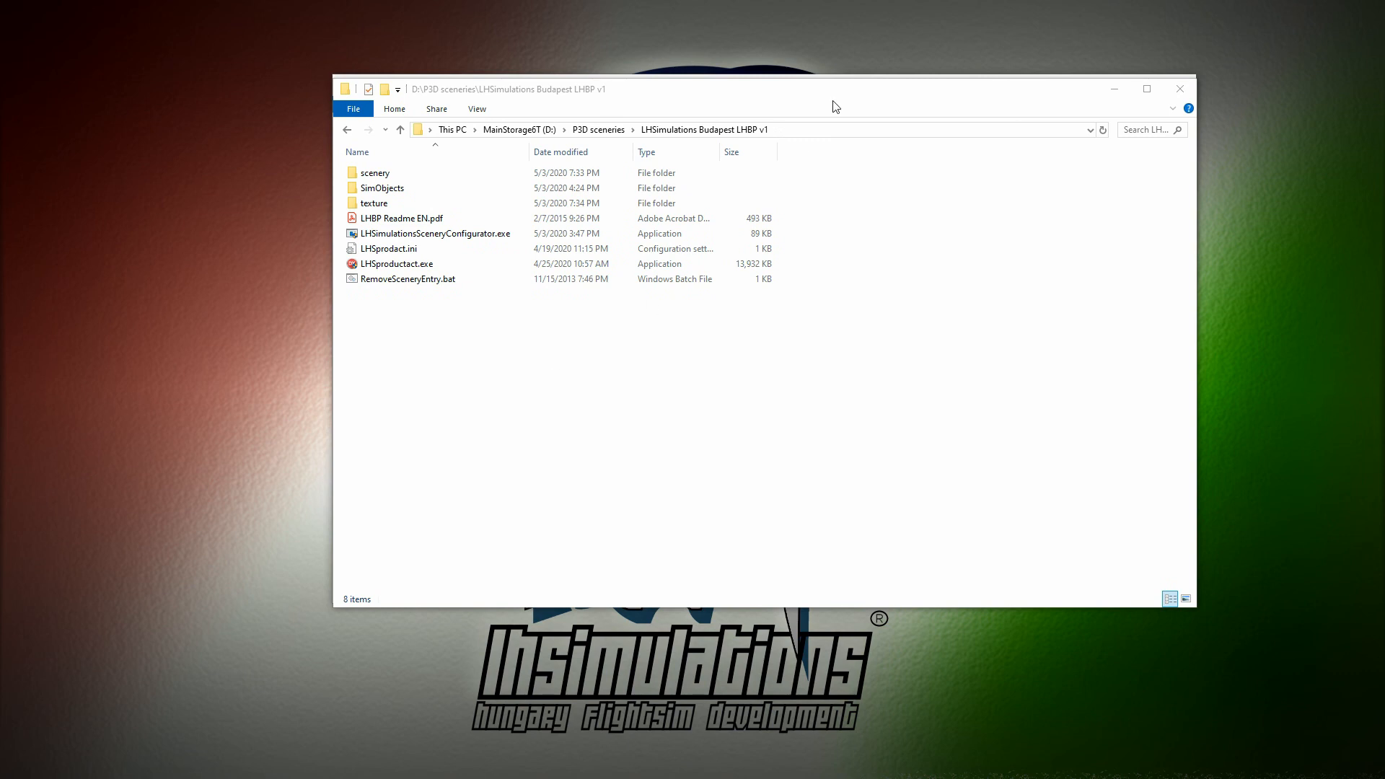
# Step: Check the scenery's location under P3D sceneries and open add-on.xml from the Budapest LHBP v1 folder in Prepar3D v5 Add-ons
pyautogui.click(821, 130)
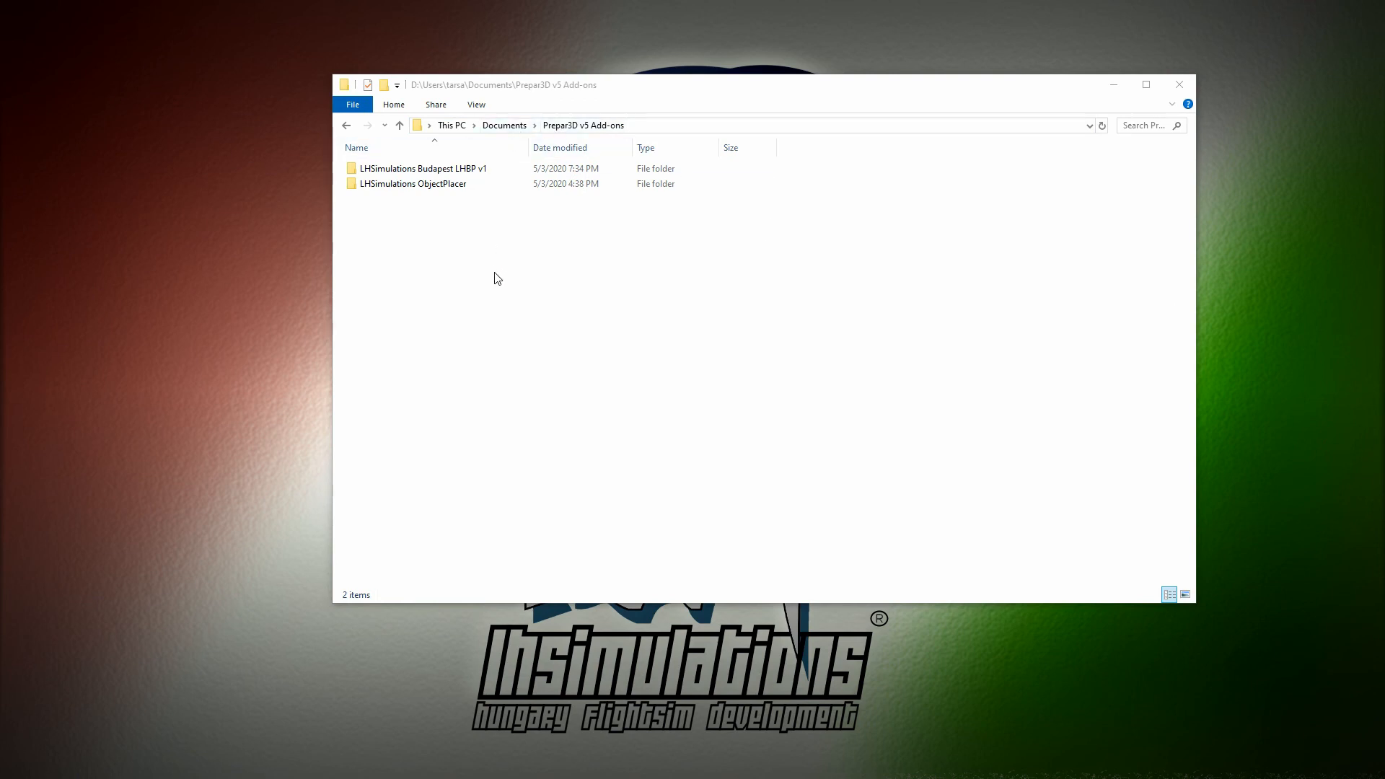
pyautogui.doubleClick(476, 171)
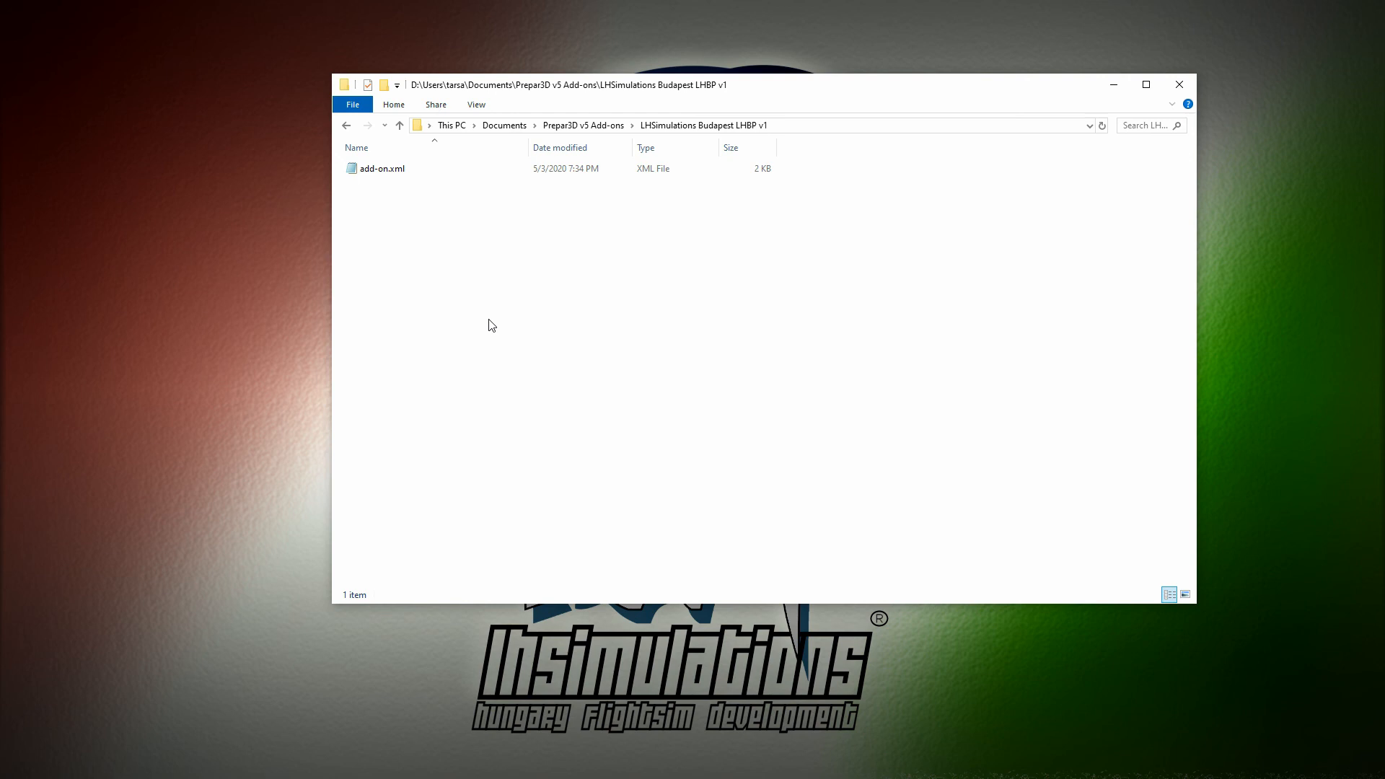
pyautogui.doubleClick(402, 172)
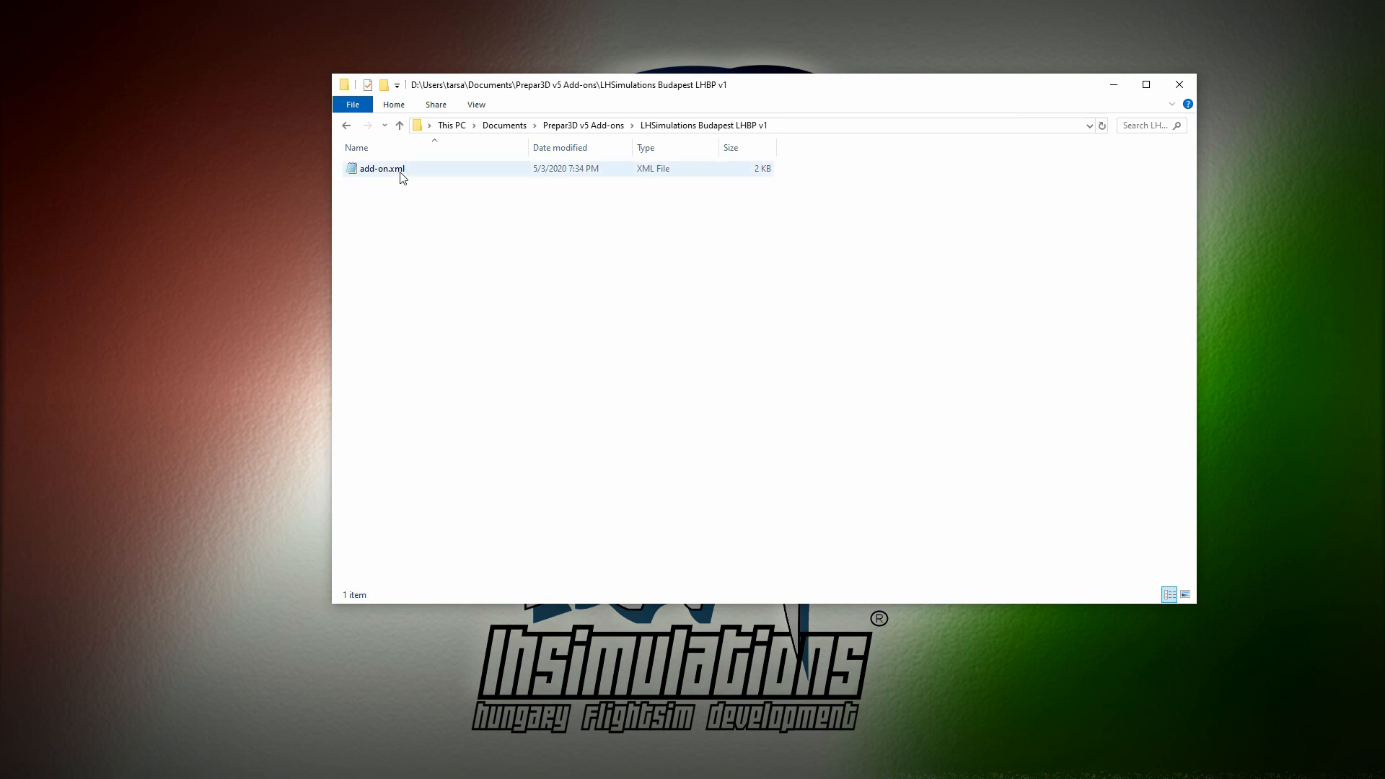